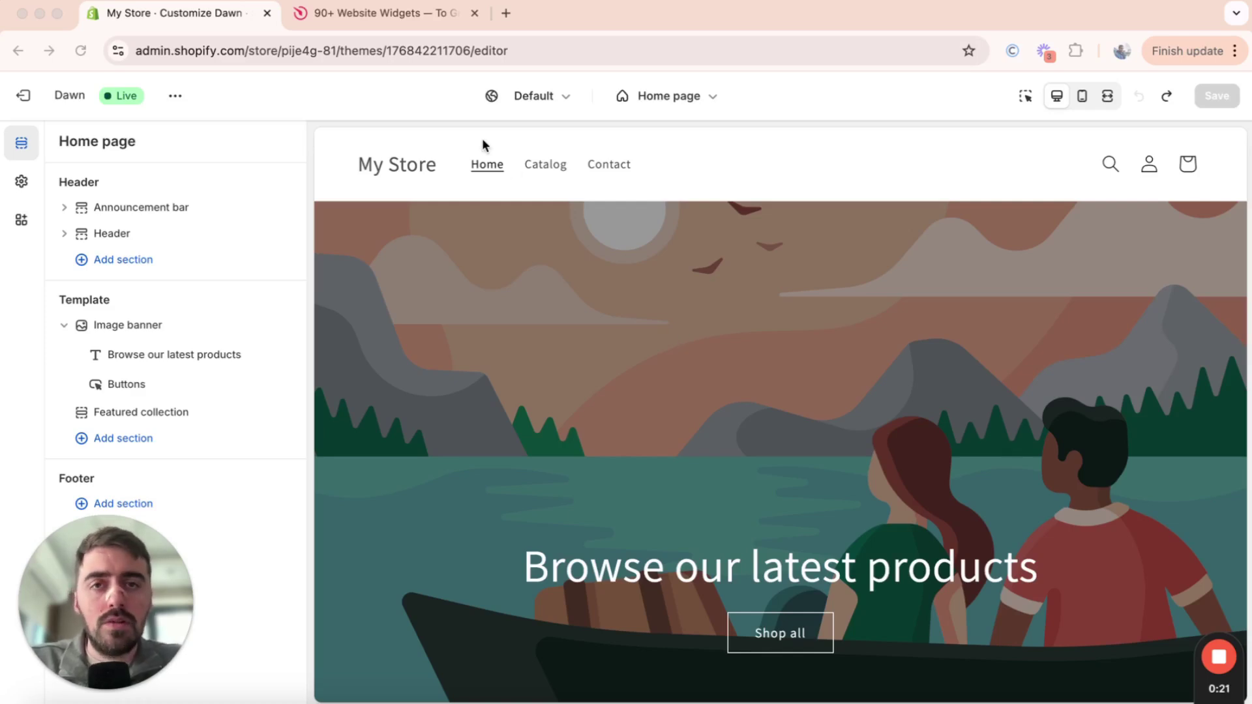
Step: Open Elfsight's Audio Player widget page from the Audio section of the Widgets catalogue
left_click(404, 23)
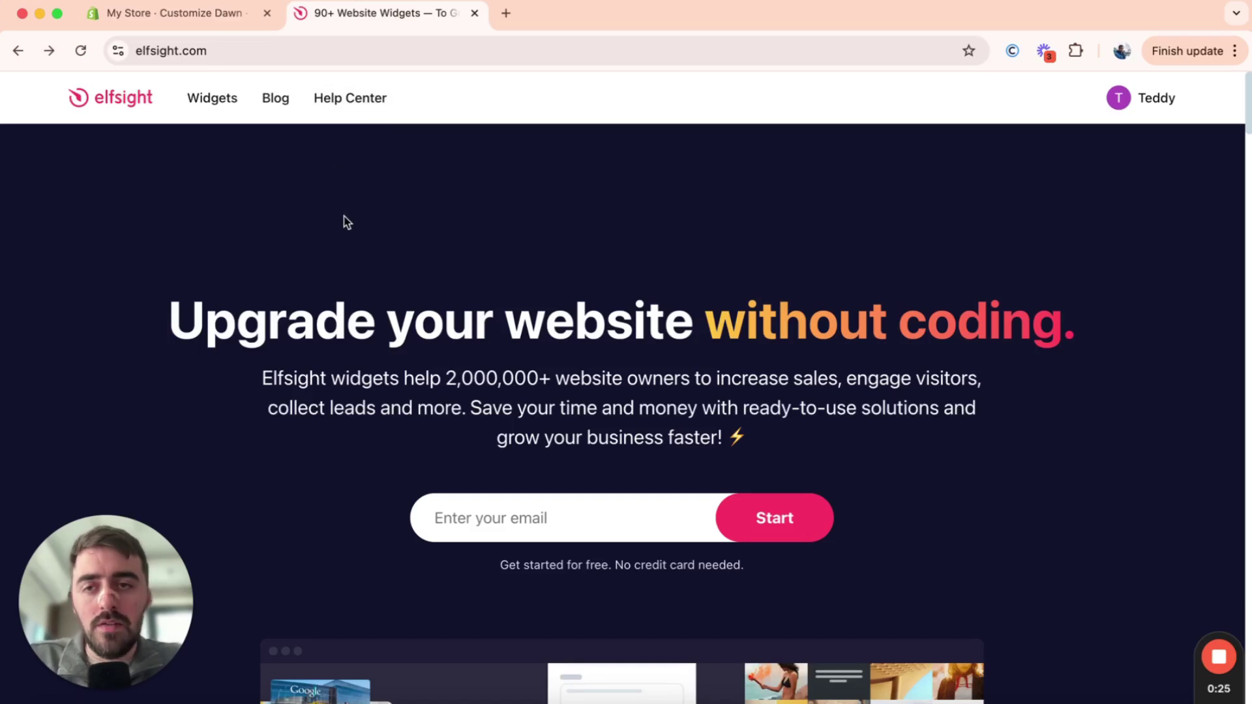
mouse_move(214, 104)
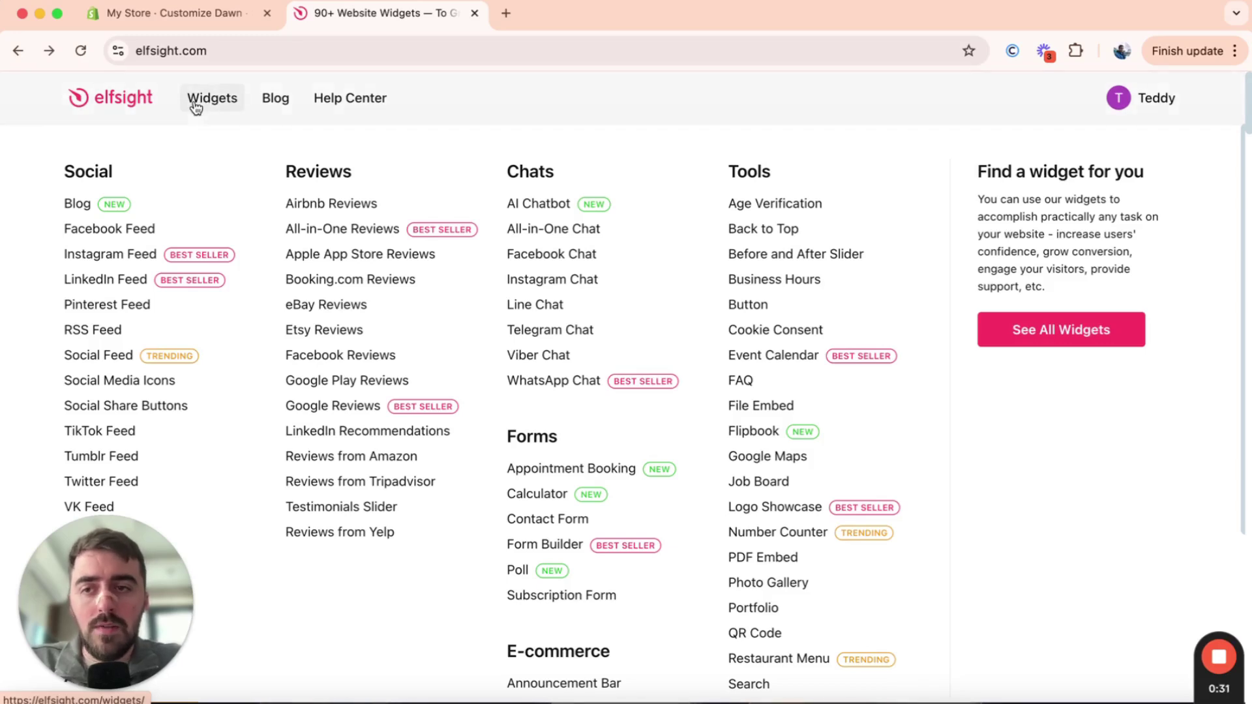
scroll(147, 191, "down", 4)
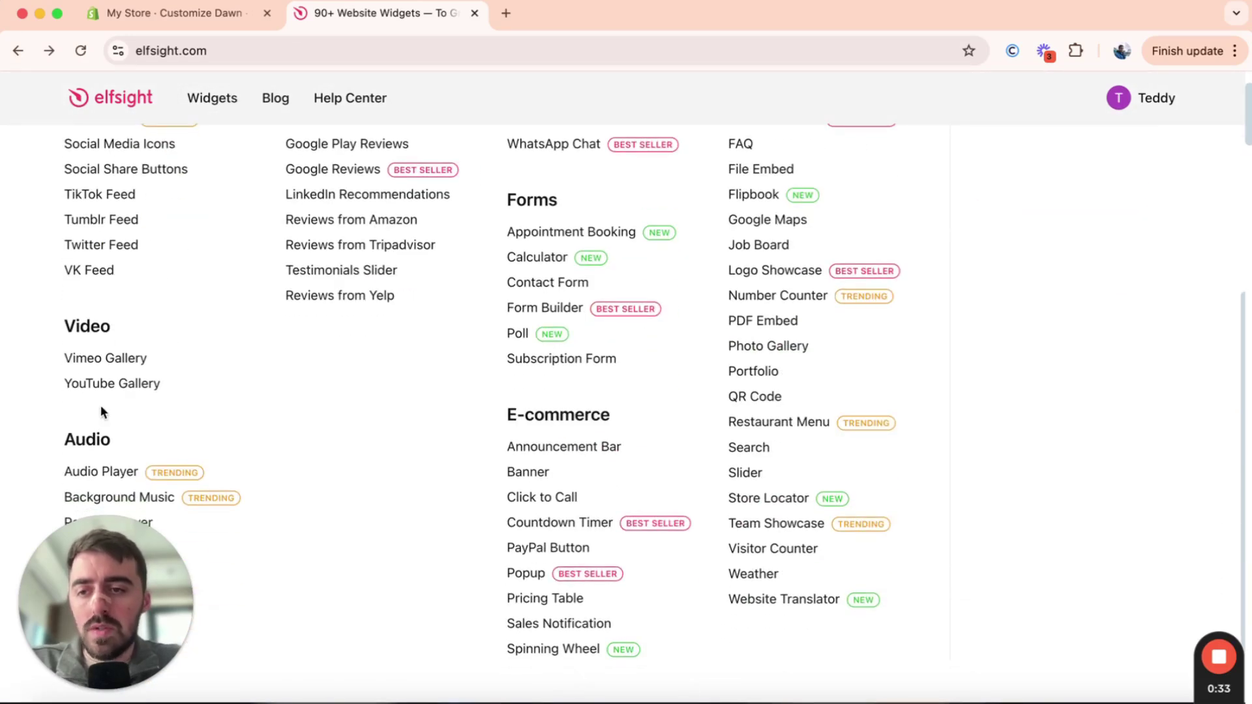
left_click(123, 470)
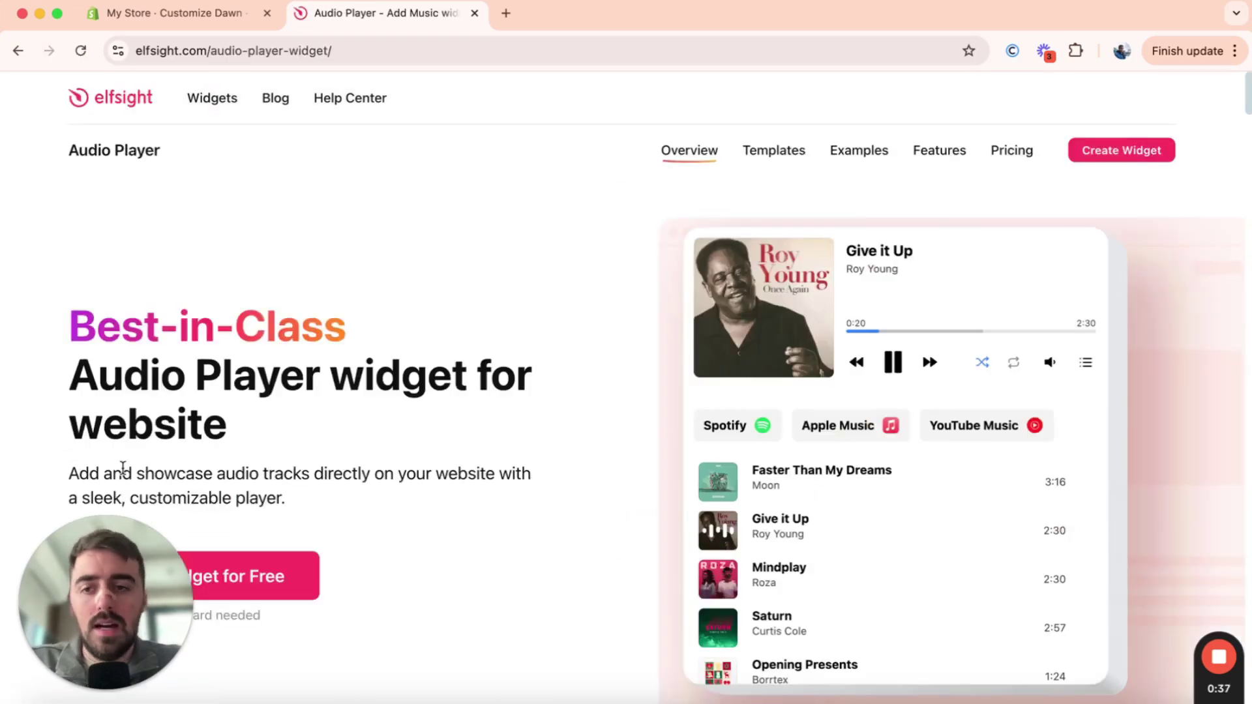
scroll(444, 258, "down", 2)
scroll(444, 263, "down", 2)
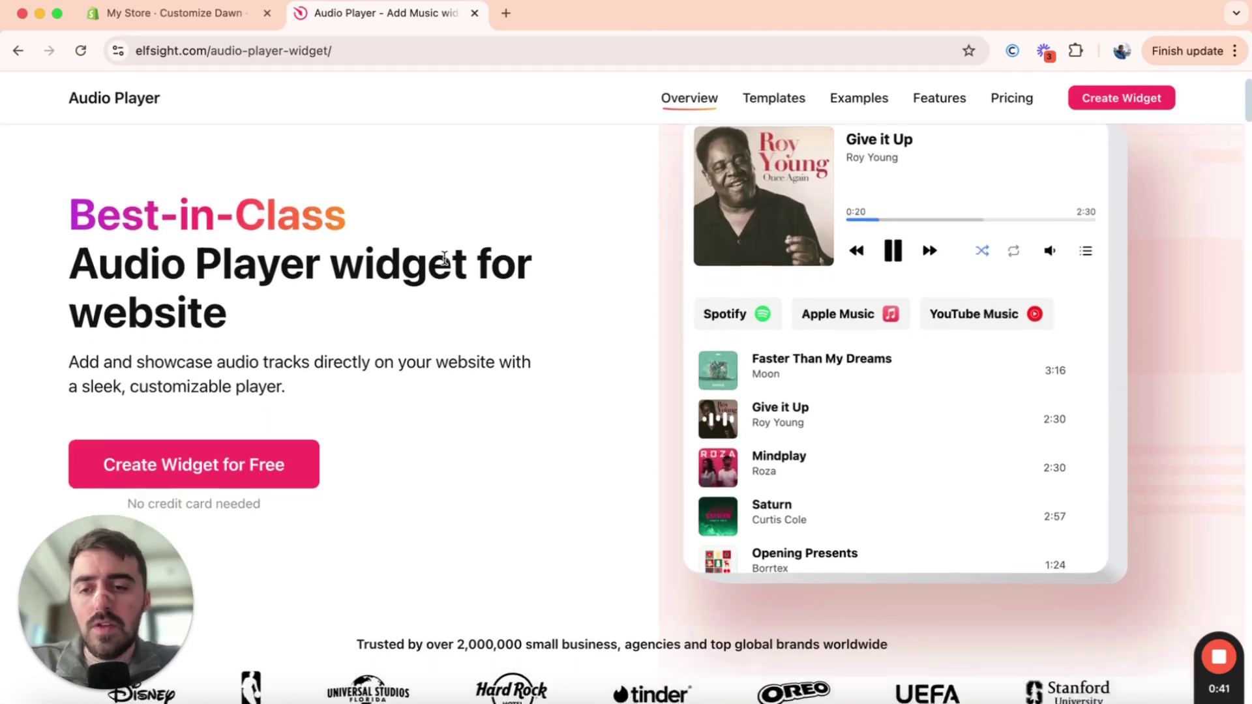
scroll(444, 258, "down", 4)
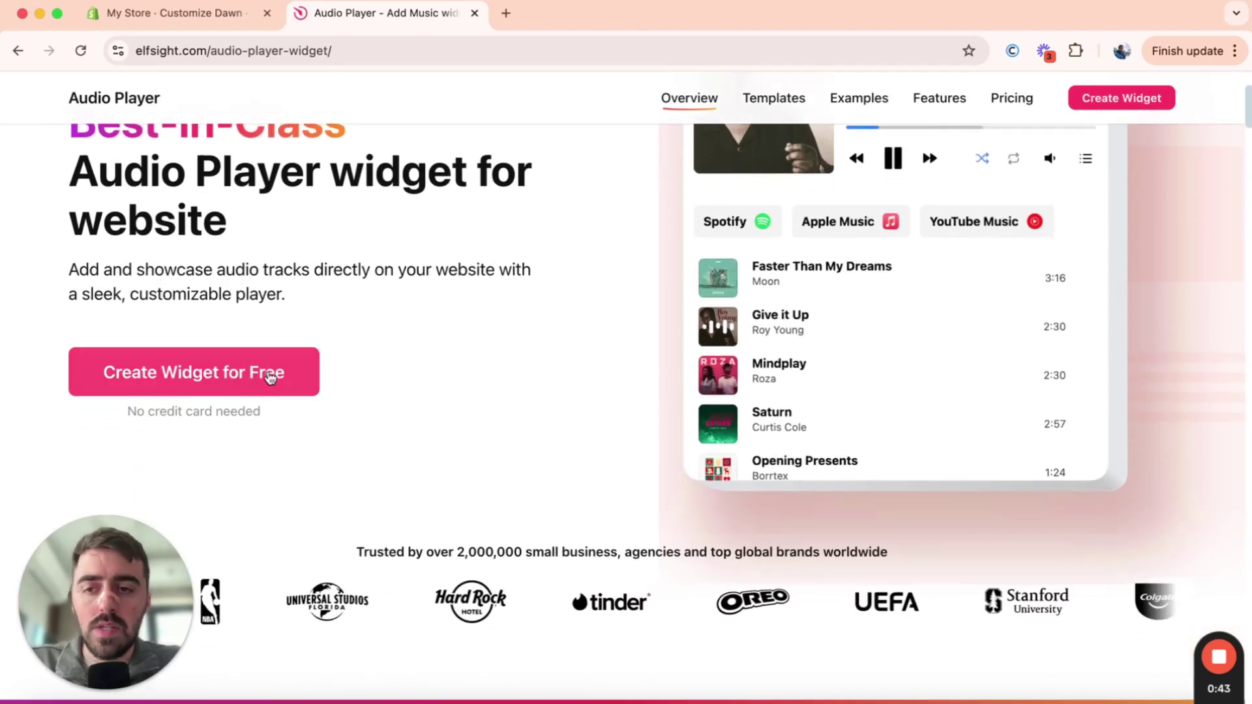
Step: Start a free audio player widget, browse the templates and pick Music Playlist
left_click(259, 373)
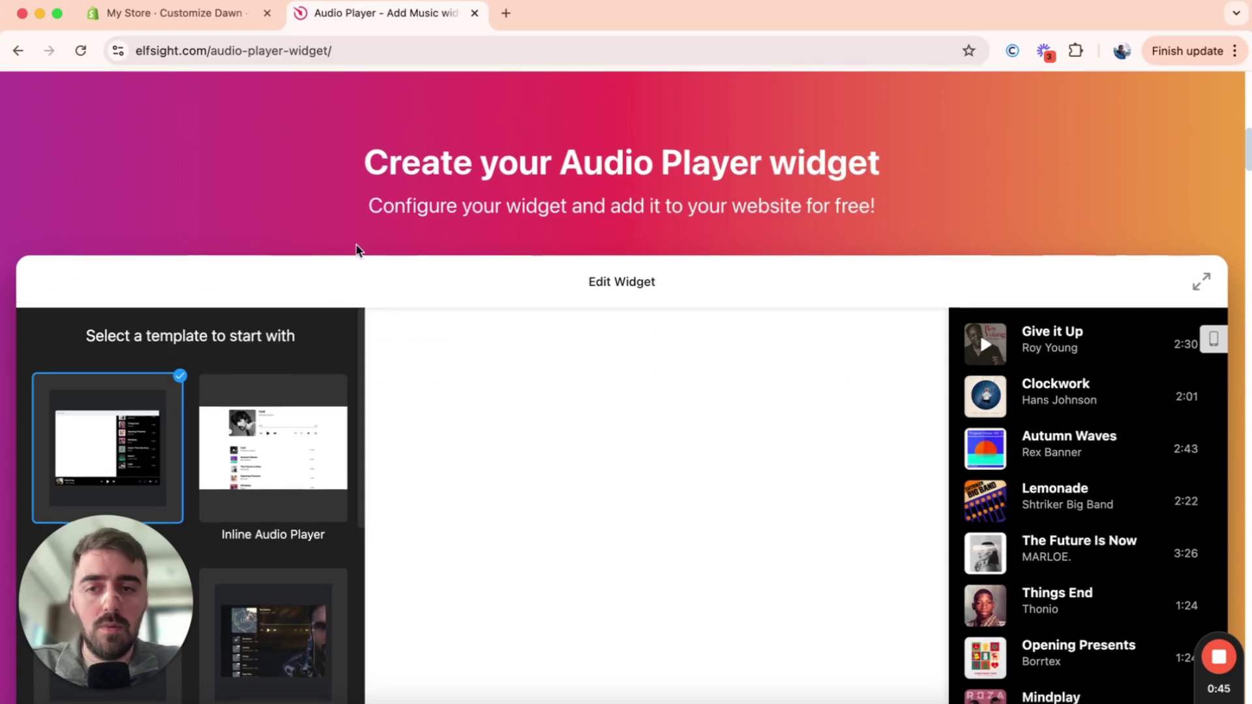
scroll(356, 252, "down", 3)
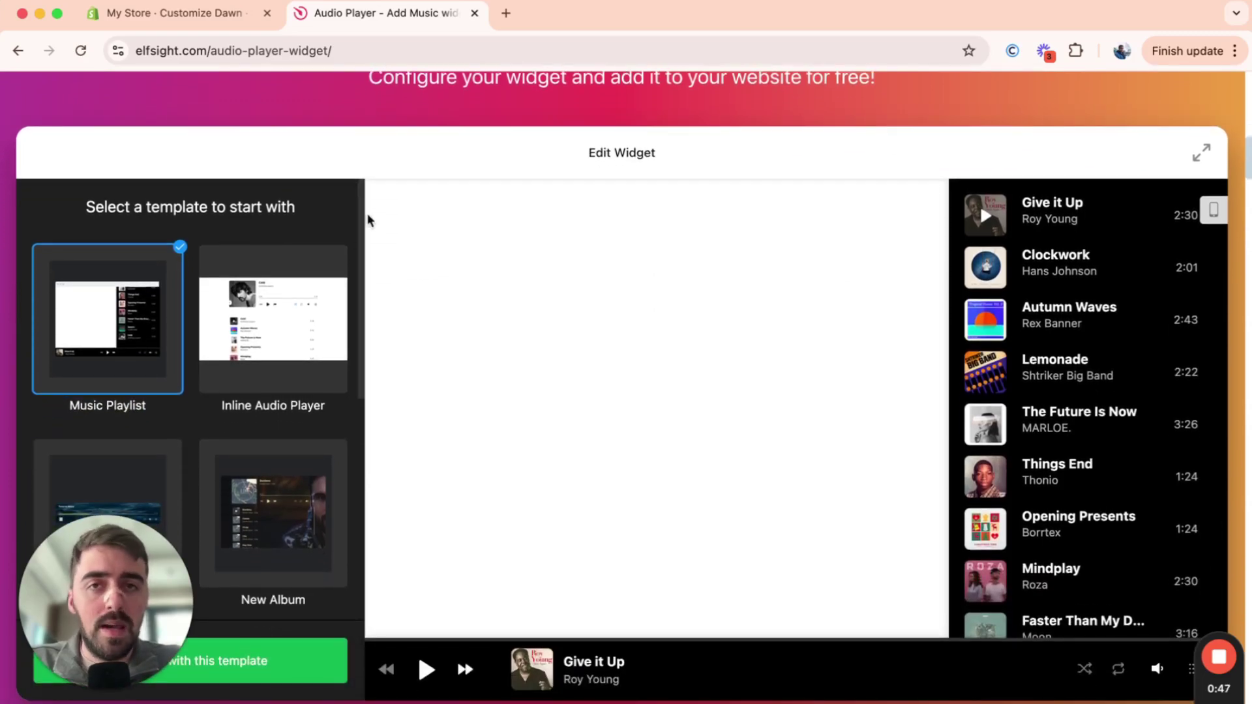
scroll(371, 210, "down", 1)
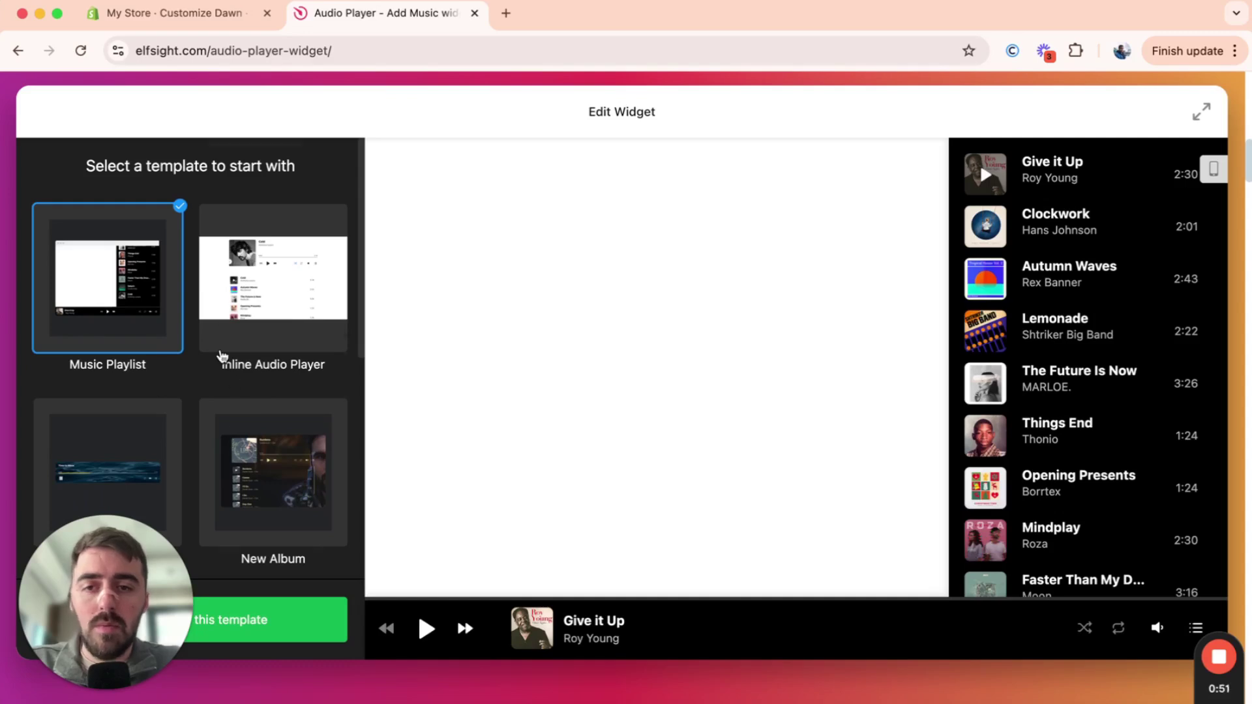
scroll(222, 356, "down", 5)
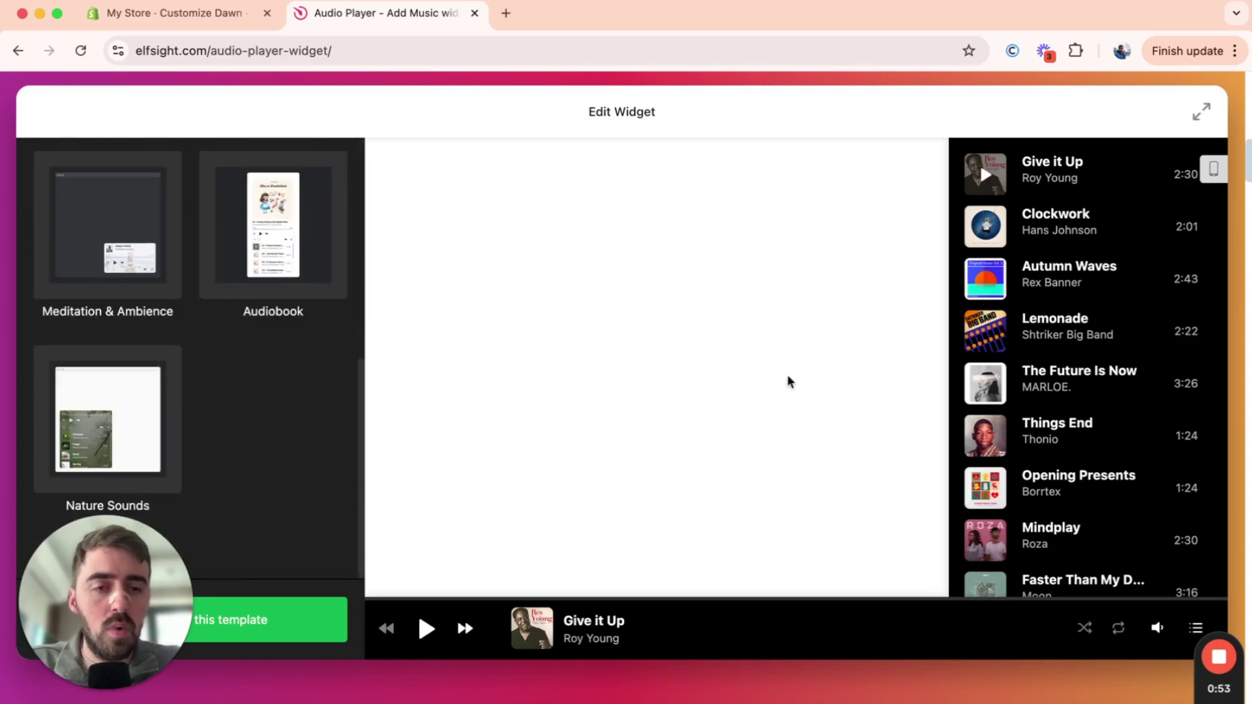
scroll(285, 310, "up", 3)
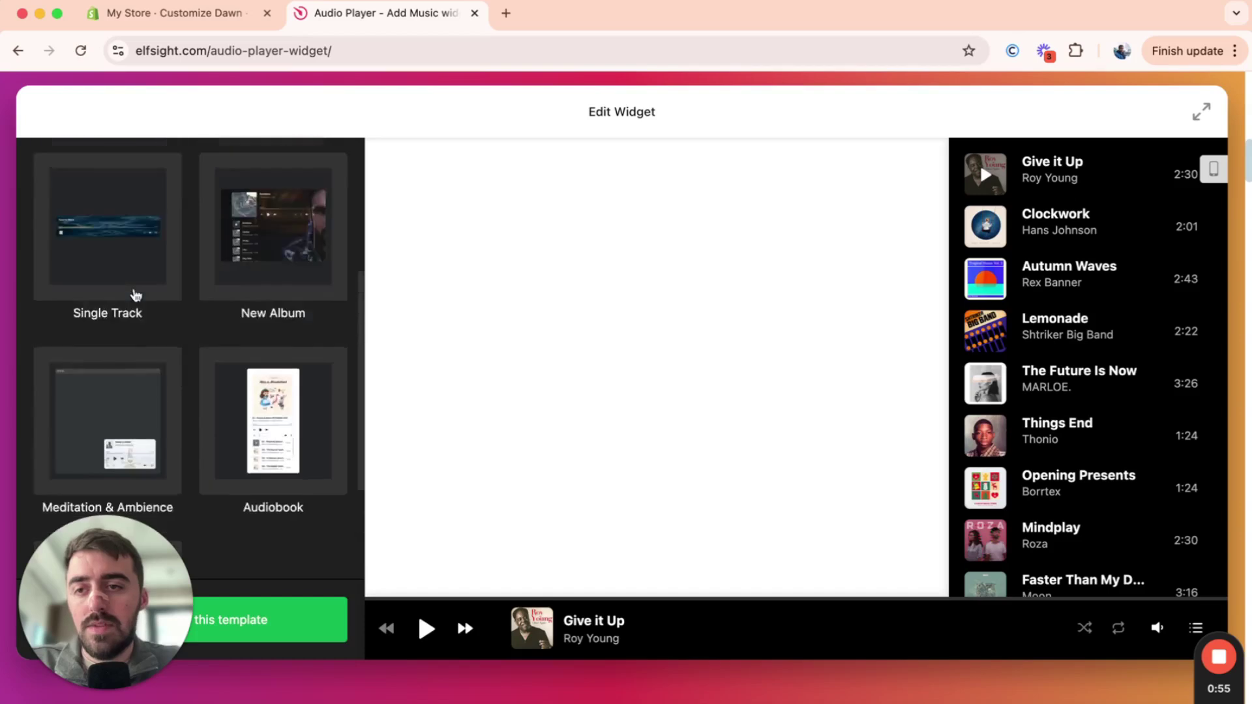
scroll(136, 295, "up", 2)
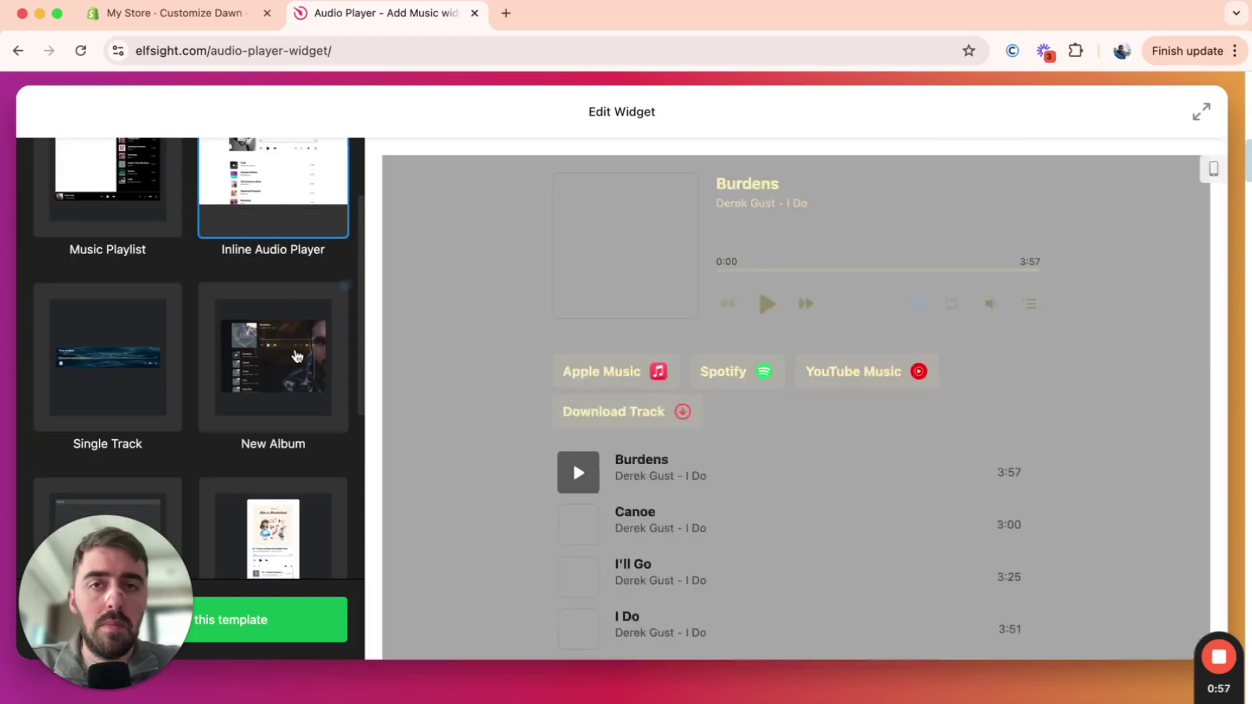
left_click(182, 237)
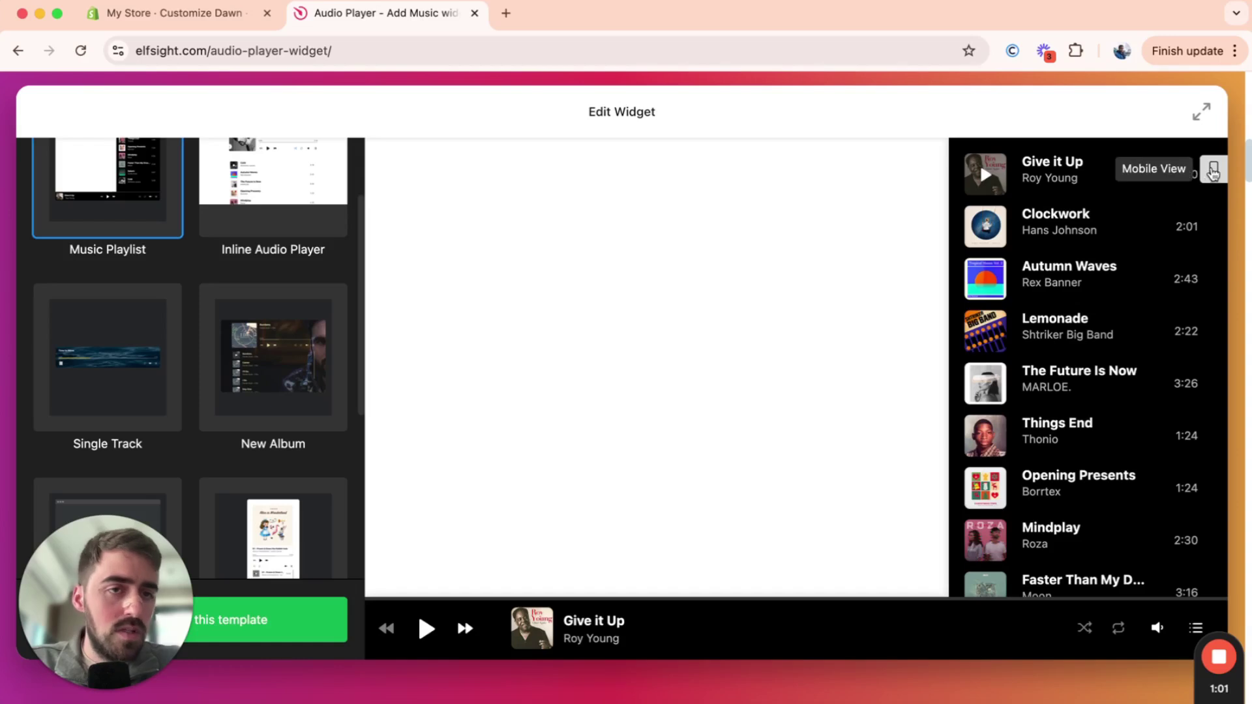
Step: Compare the mobile preview and the Single Track template, then return to Music Playlist on desktop
left_click(1213, 171)
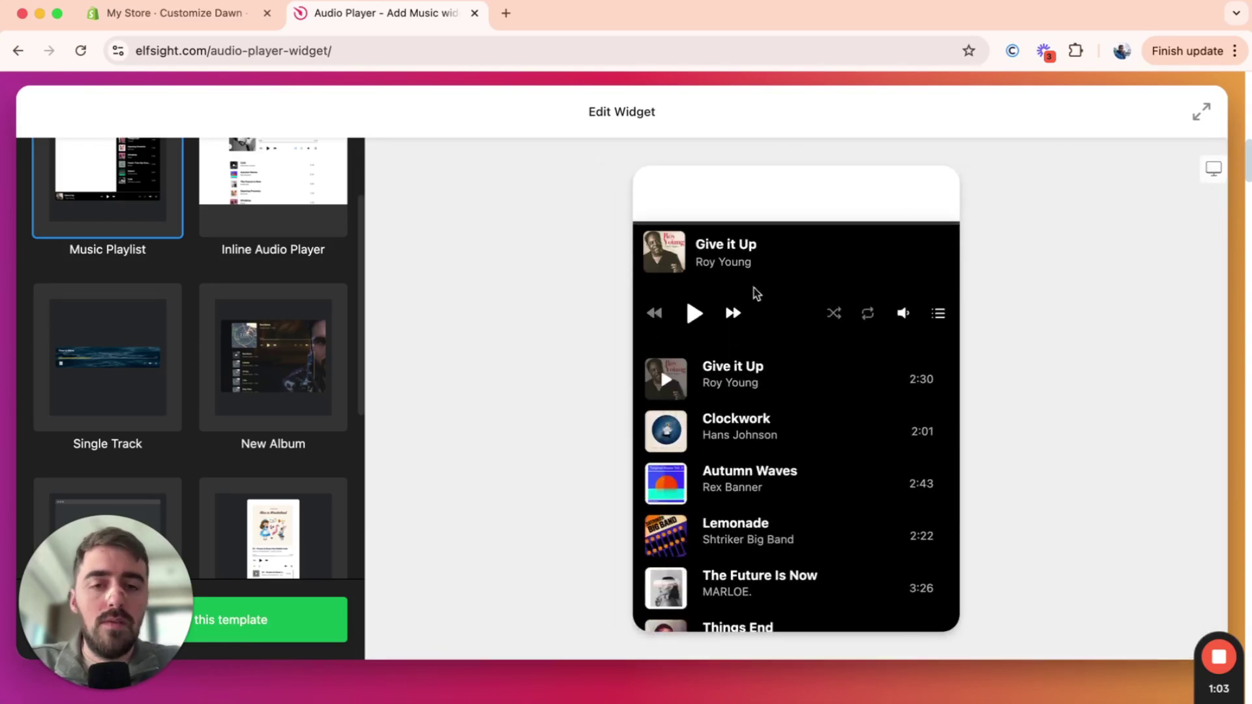
scroll(224, 296, "up", 3)
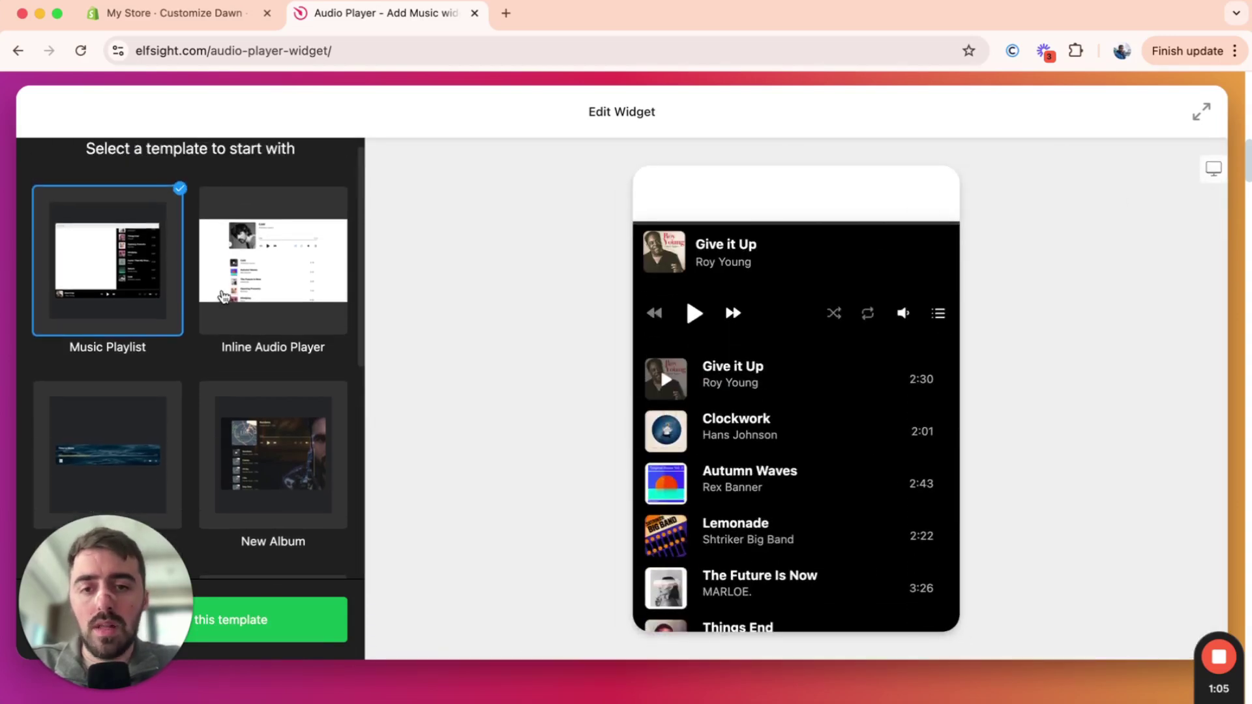
scroll(224, 297, "down", 5)
scroll(224, 297, "up", 4)
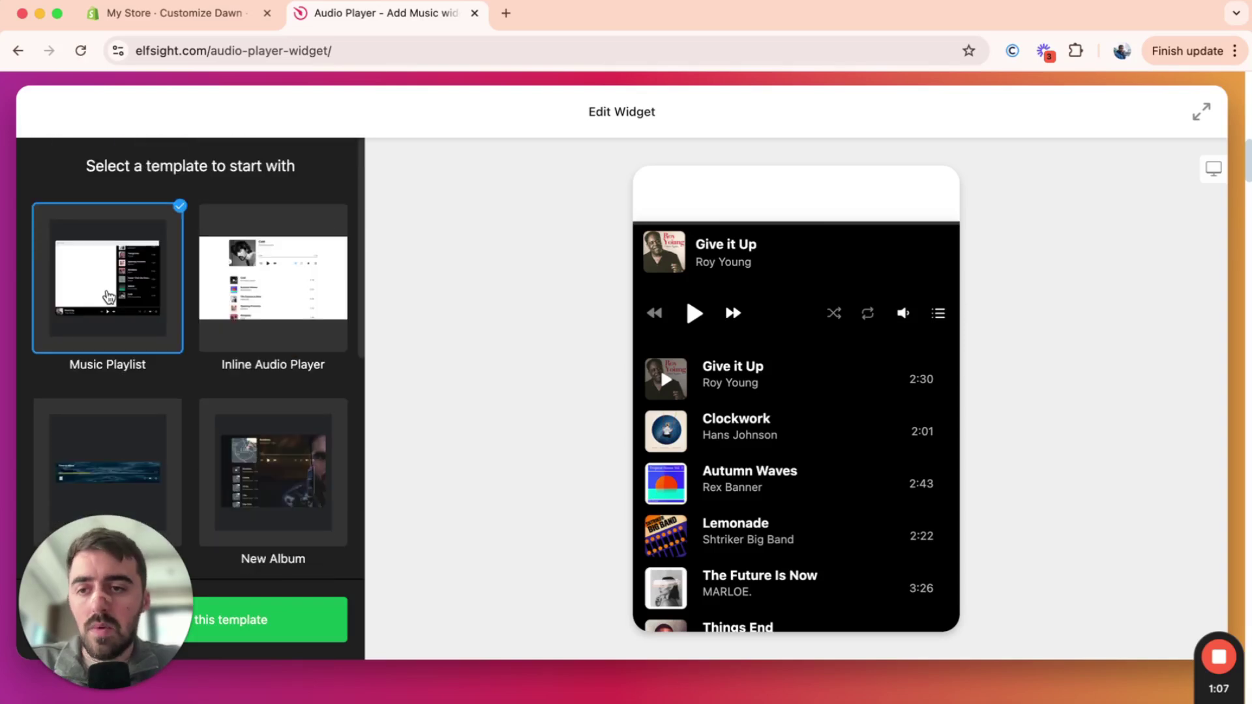
scroll(208, 375, "down", 3)
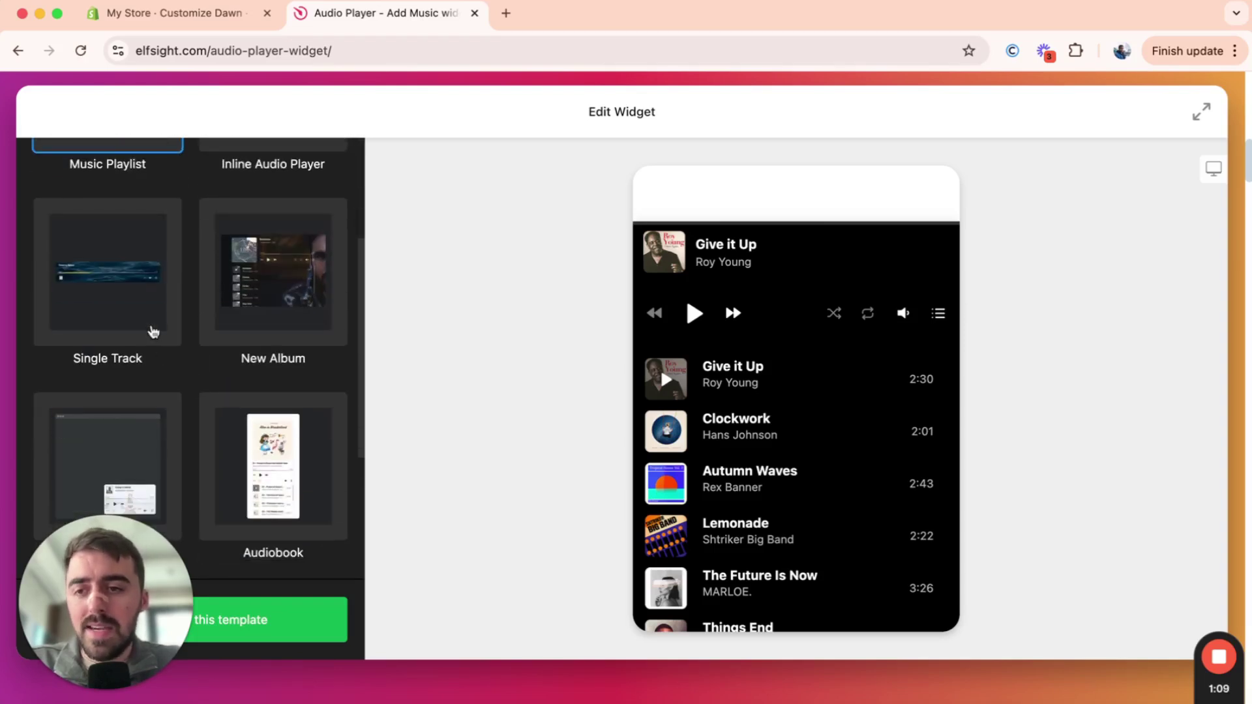
left_click(154, 333)
scroll(154, 313, "up", 2)
left_click(151, 290)
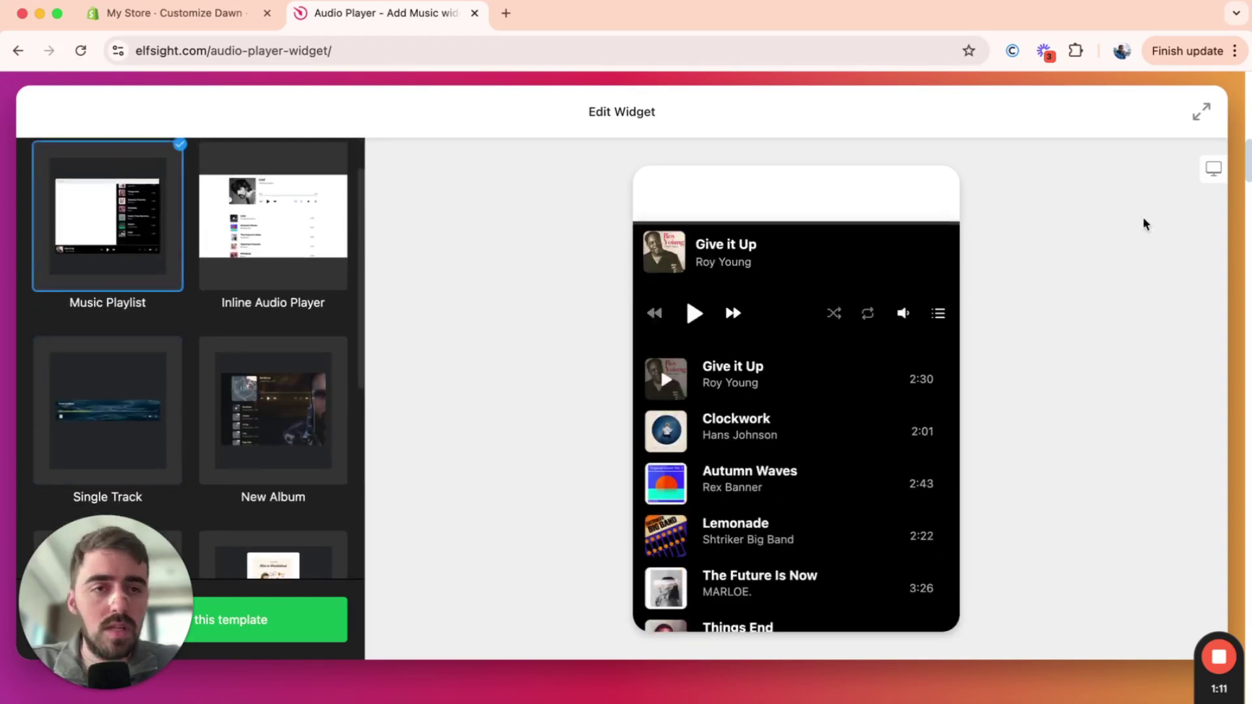
left_click(1212, 171)
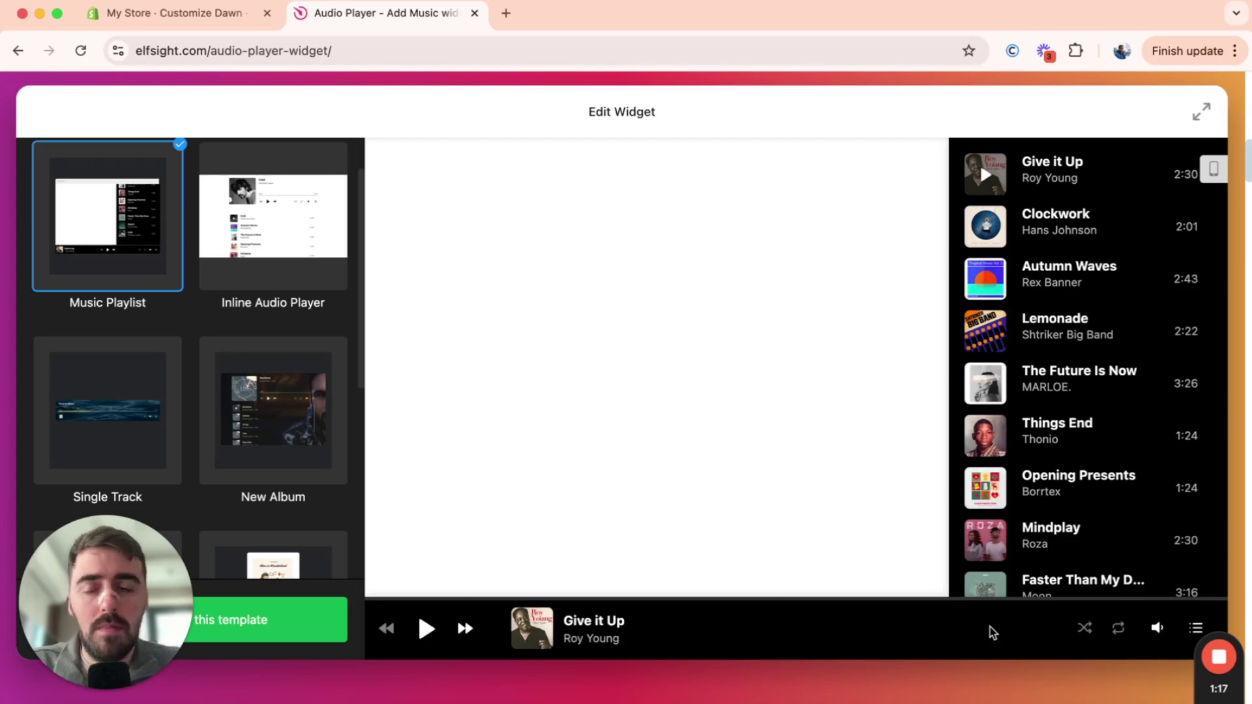
left_click_drag(120, 625, 493, 490)
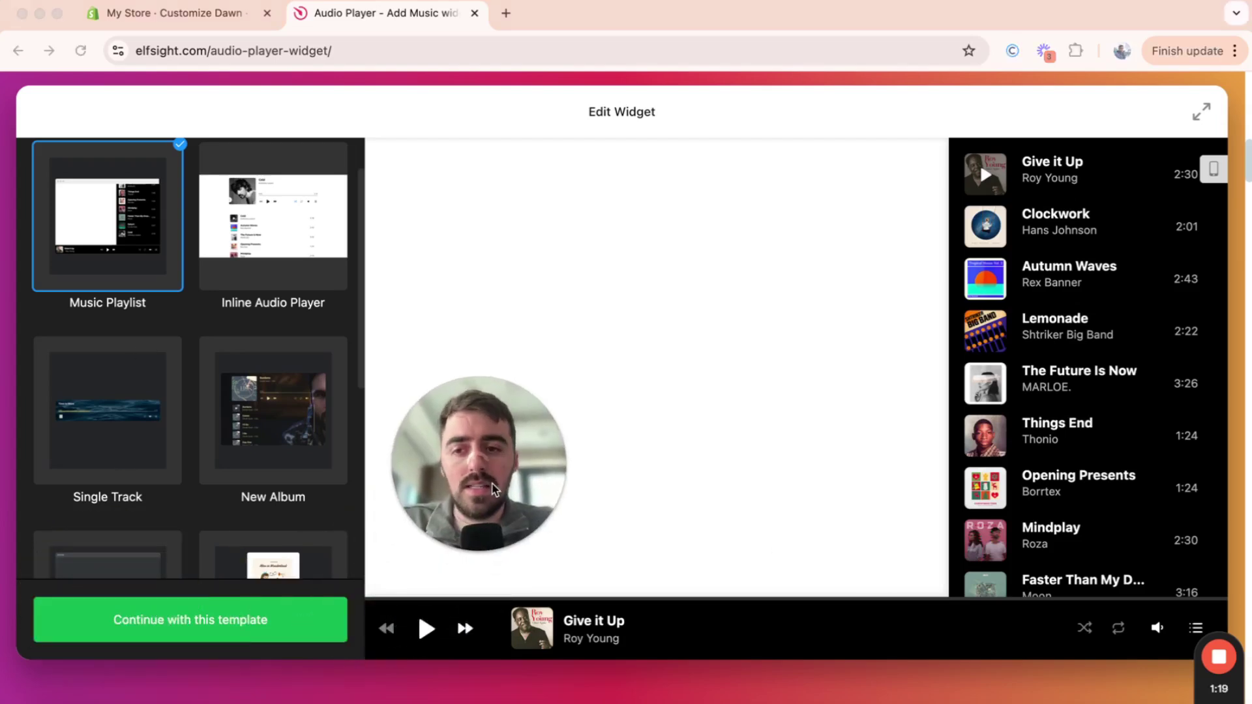
Step: Continue with the Music Playlist template and scroll through its track list
left_click(194, 630)
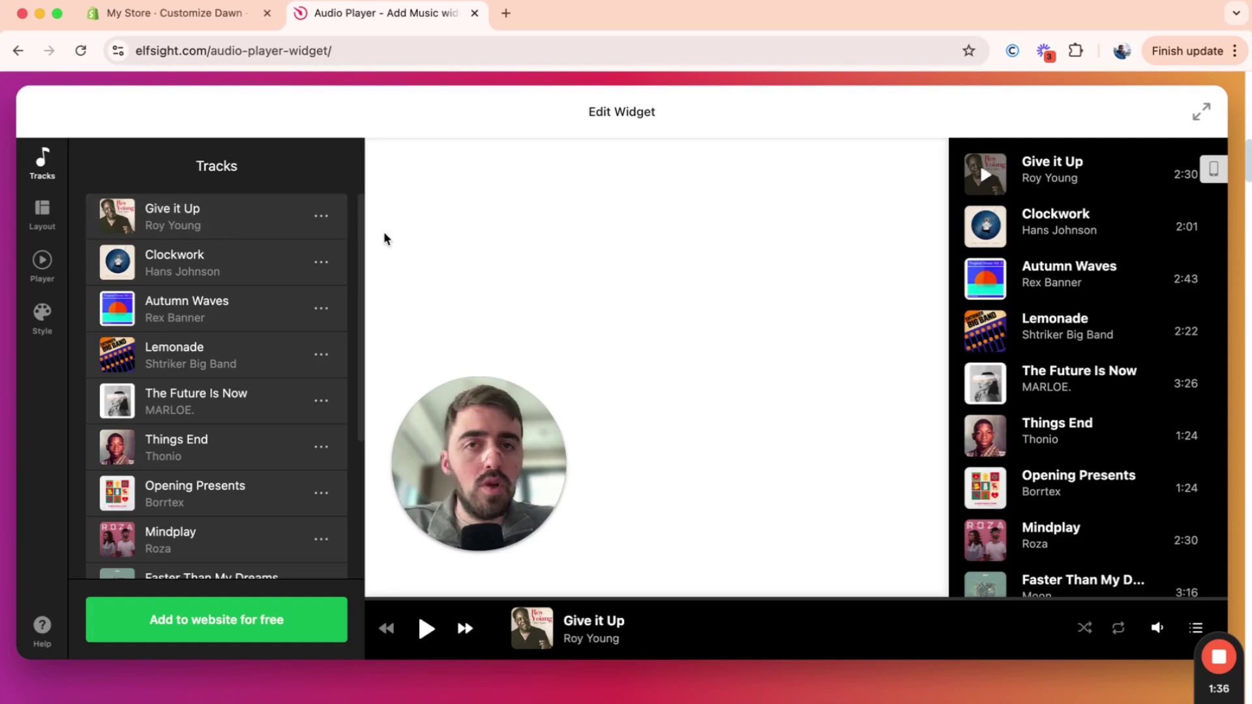
scroll(262, 265, "up", 1)
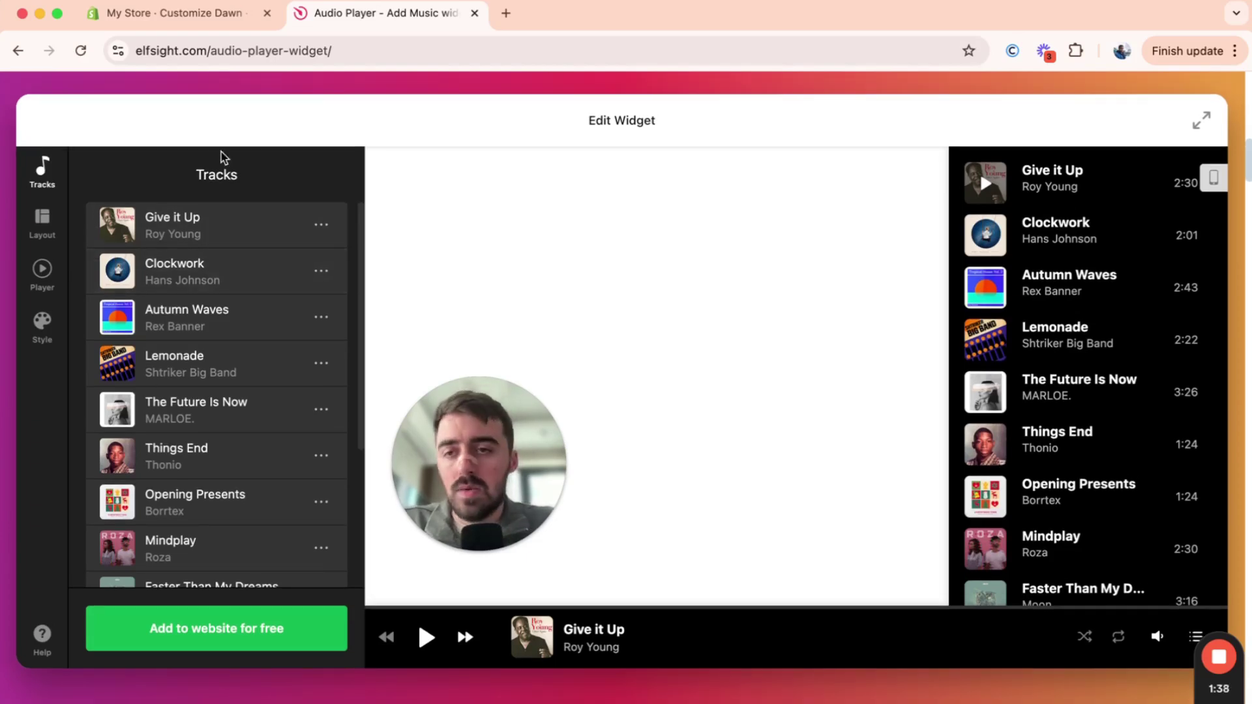
scroll(212, 241, "down", 5)
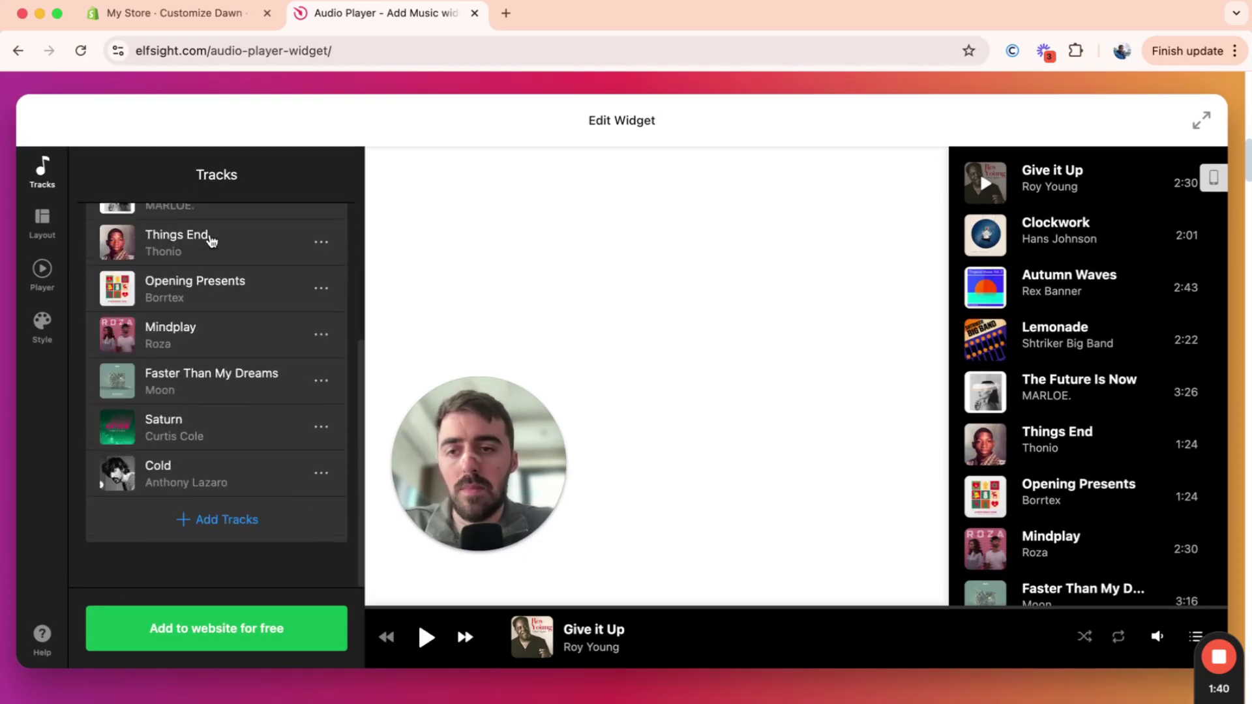
scroll(212, 242, "up", 5)
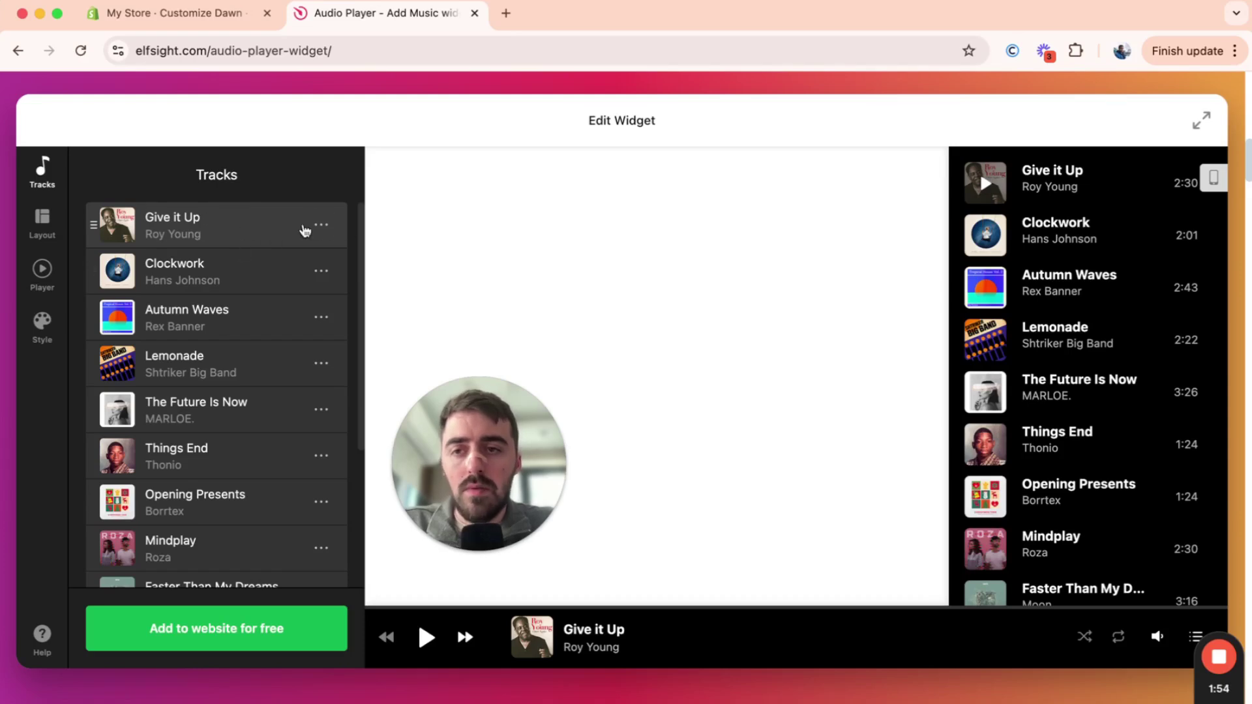
Step: Inspect the Give it Up track's options and the Add Tracks choices, leaving tracks unchanged
left_click(322, 227)
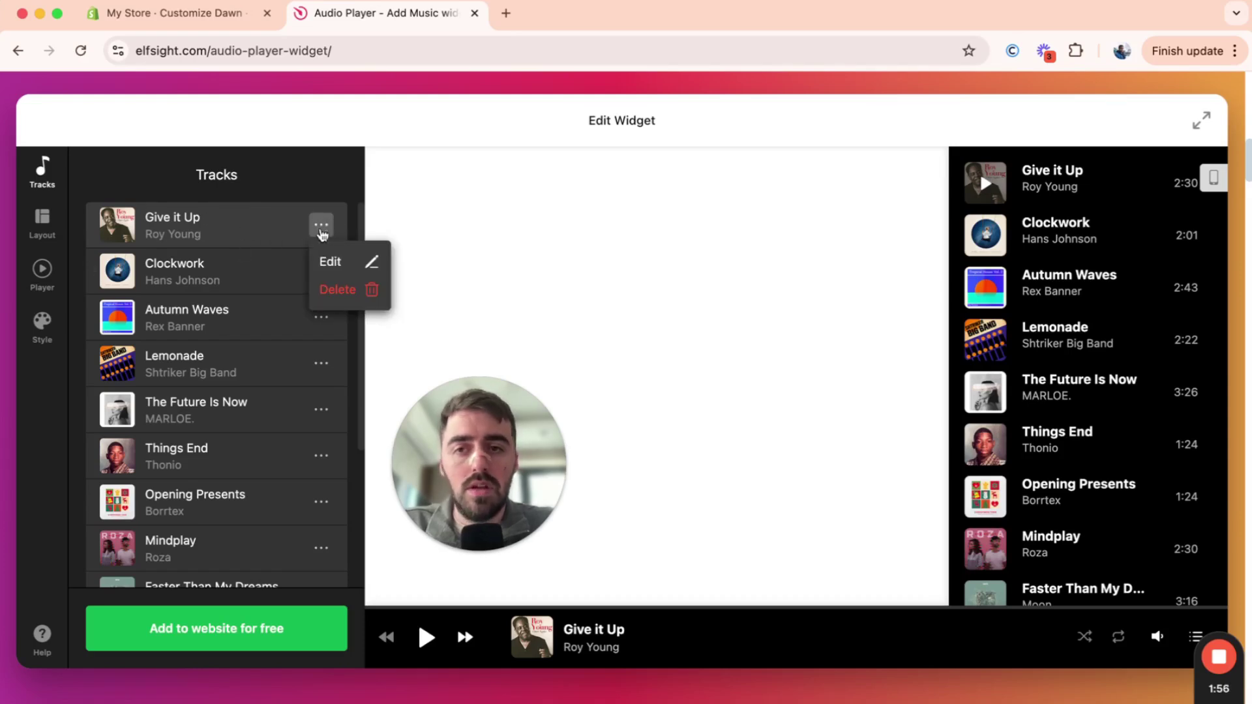
left_click_drag(241, 227, 218, 204)
scroll(193, 412, "down", 1)
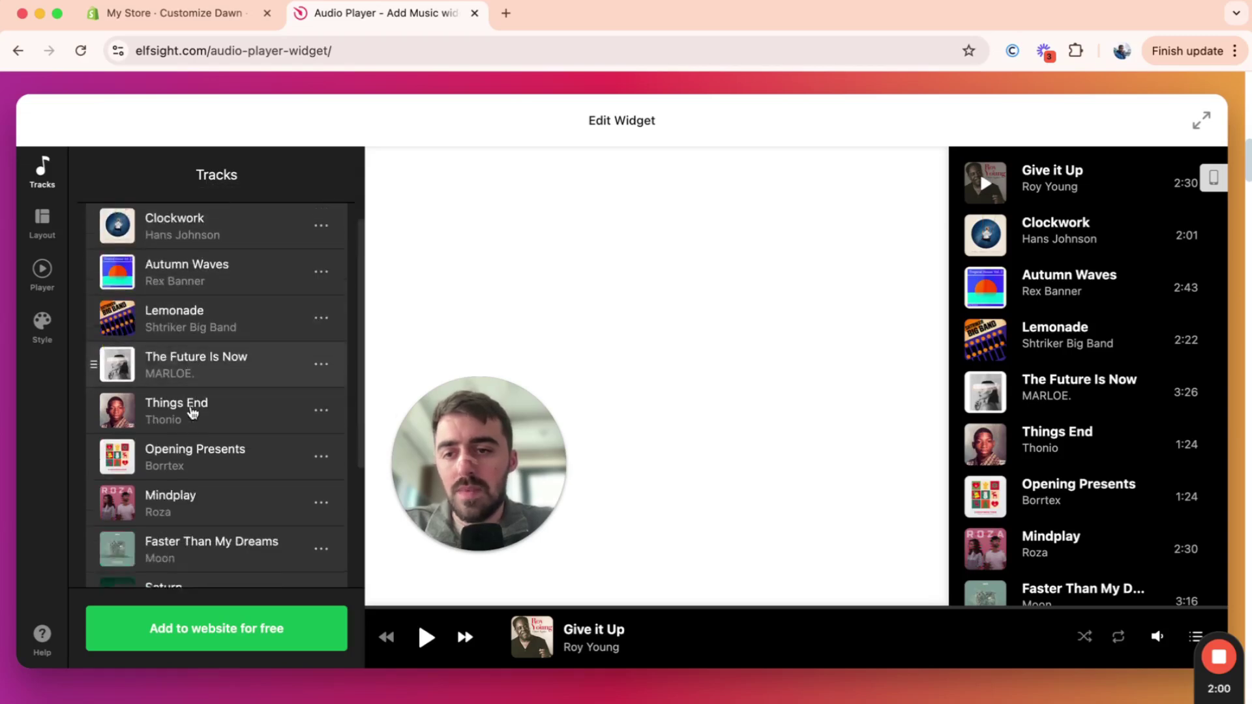
scroll(193, 413, "down", 3)
left_click(192, 526)
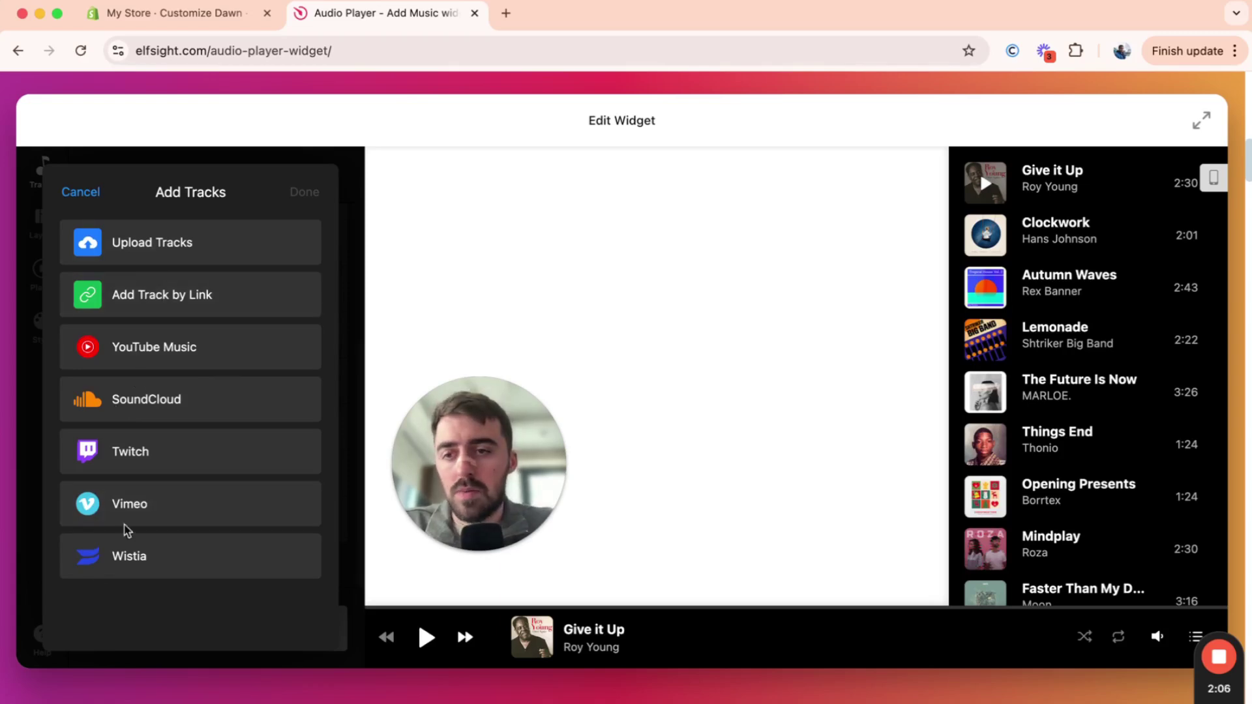
left_click(80, 192)
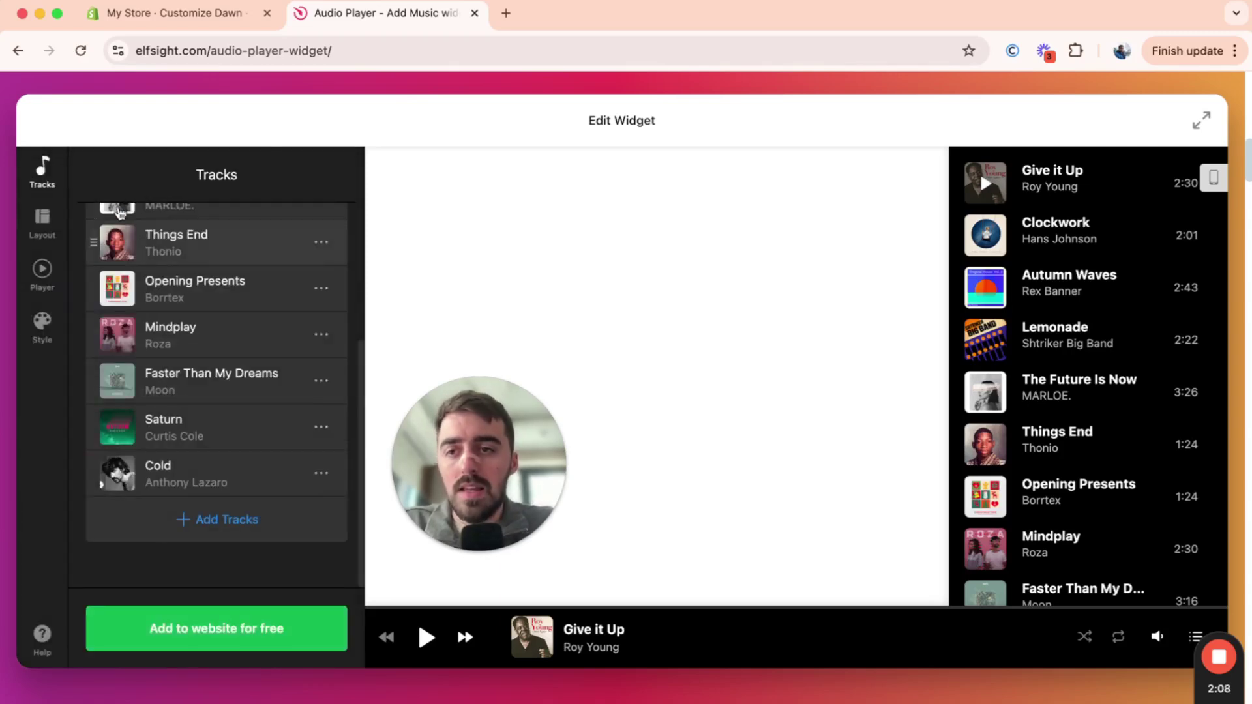
scroll(129, 279, "up", 5)
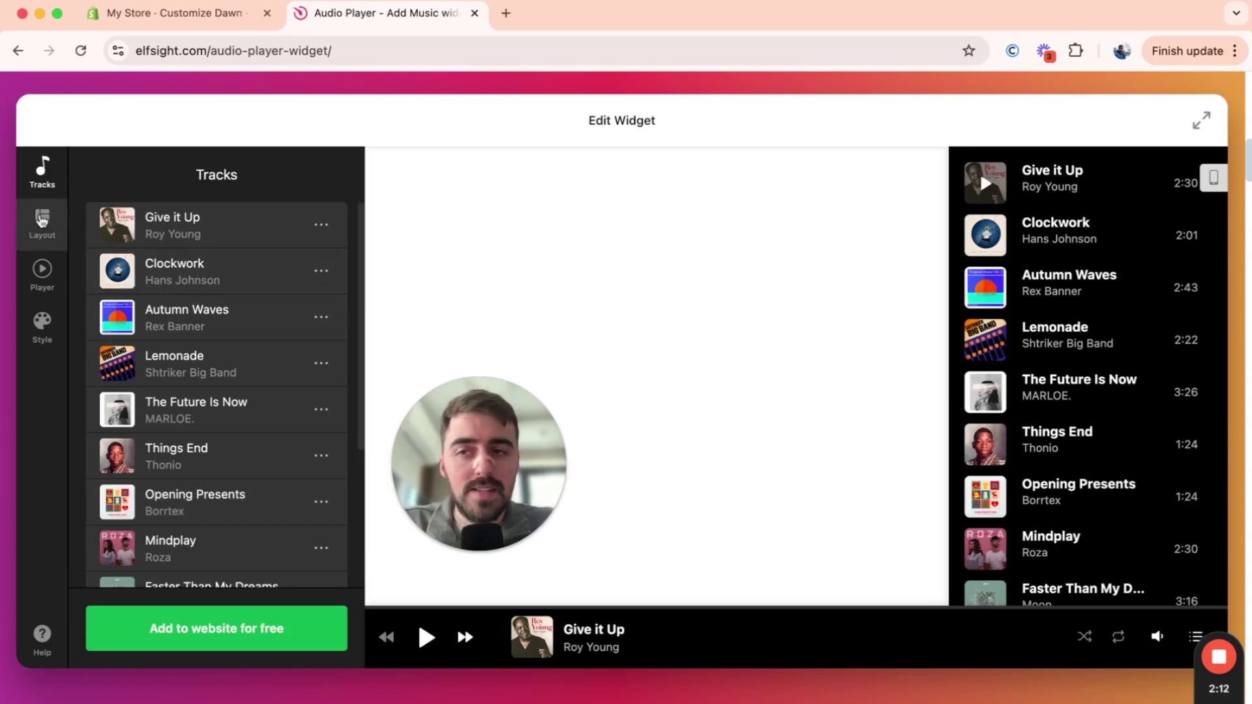
Step: Set the floating player's Layout position to Top Right and confirm the width stays 600
left_click(41, 221)
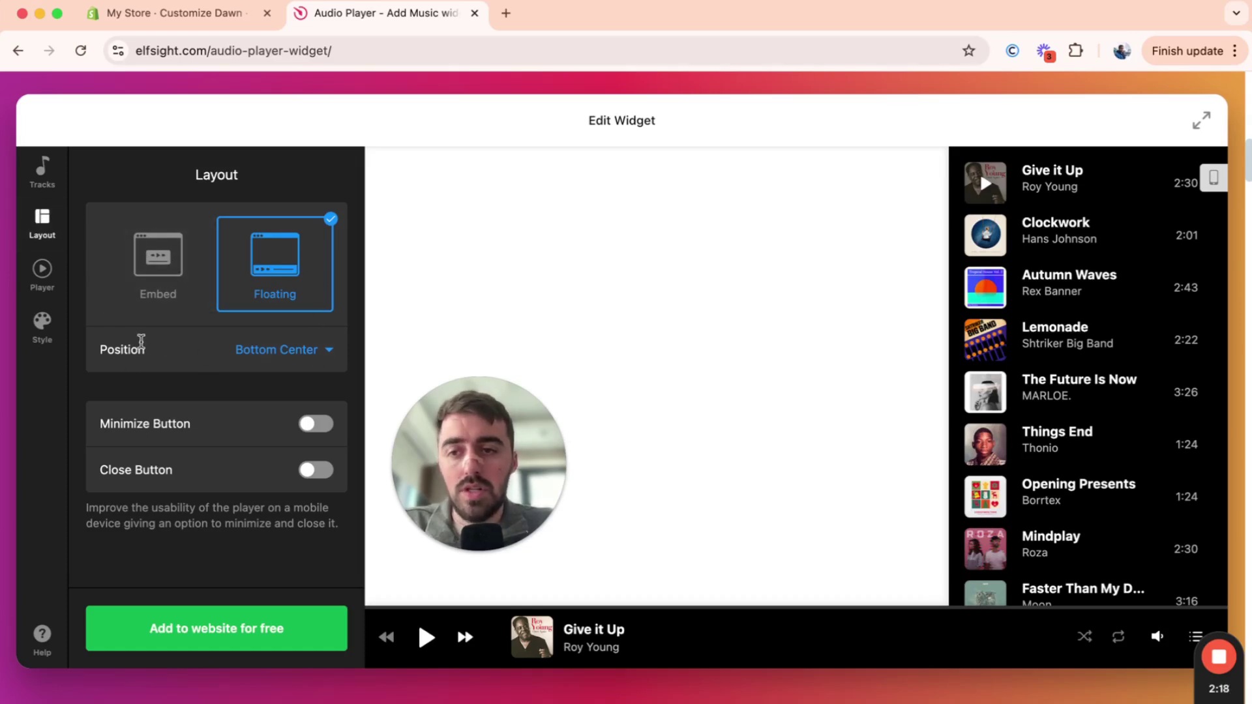
left_click(293, 350)
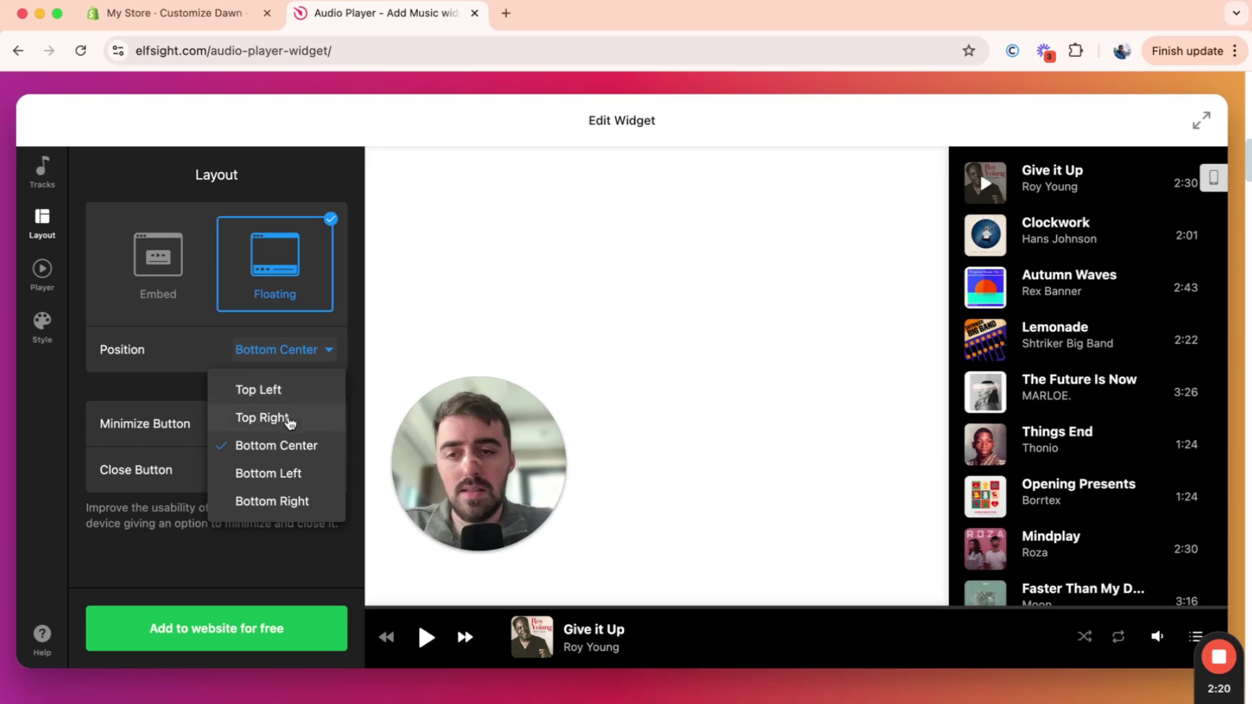
left_click(290, 418)
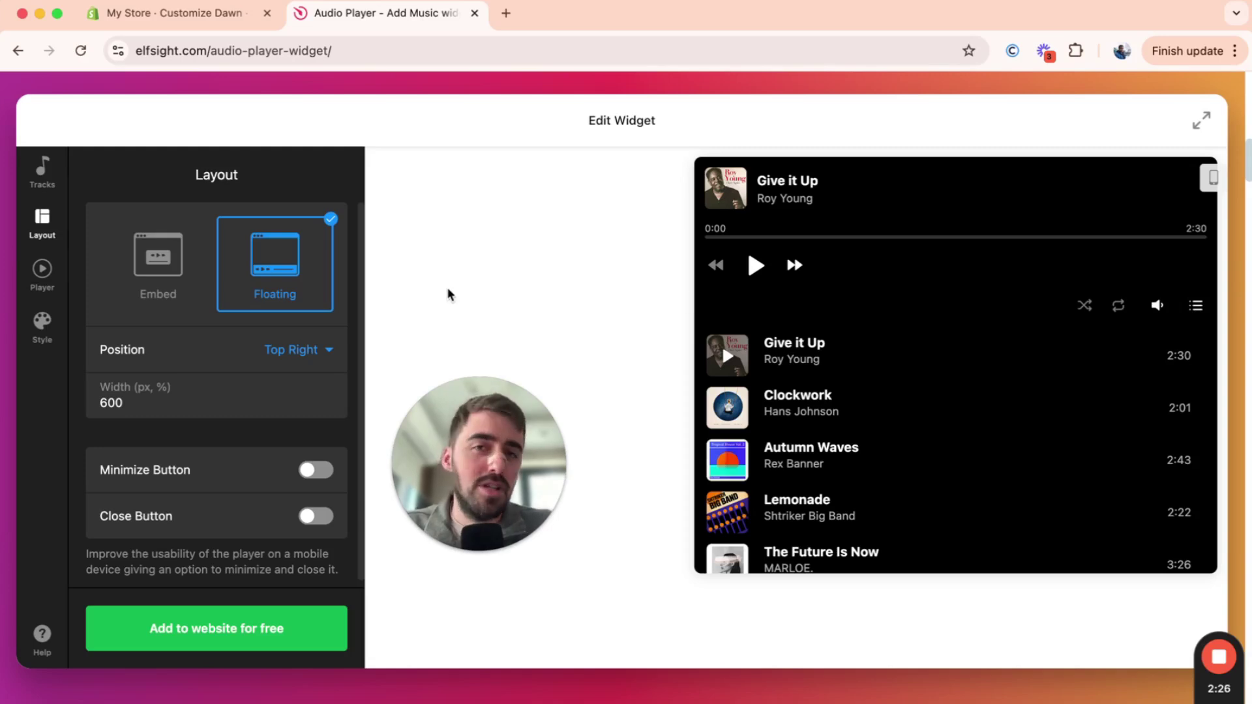
left_click(135, 404)
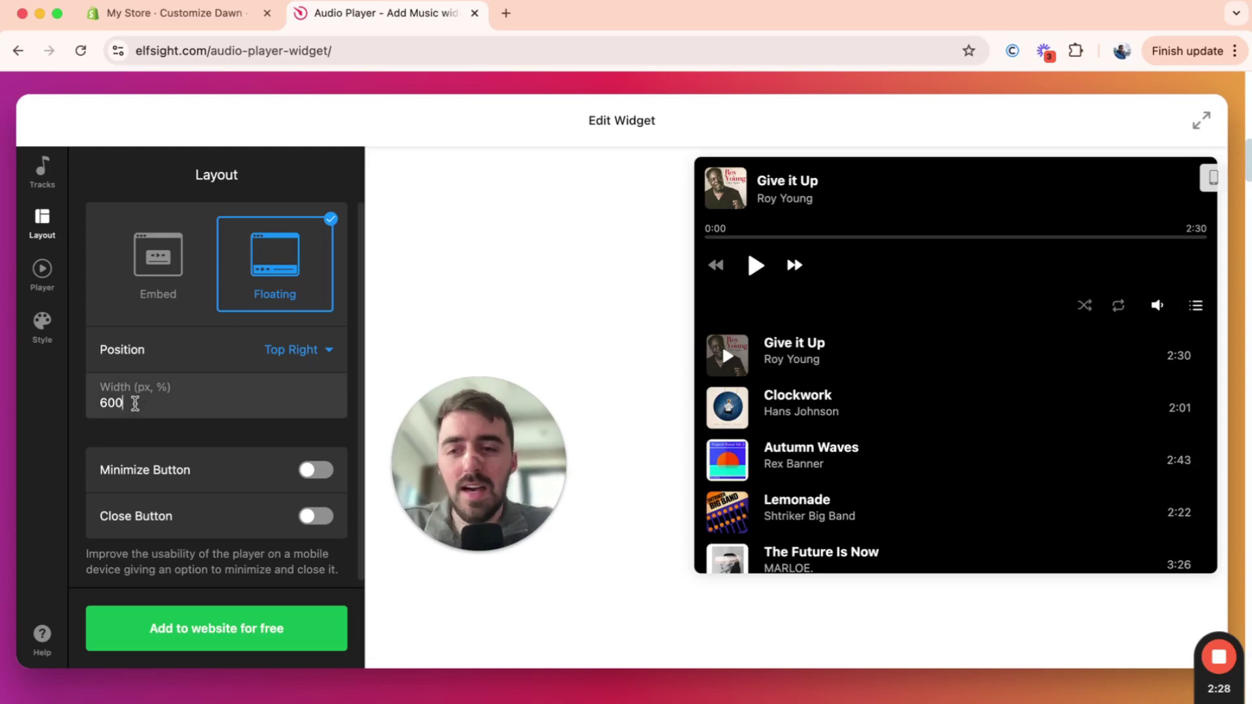
scroll(159, 381, "down", 1)
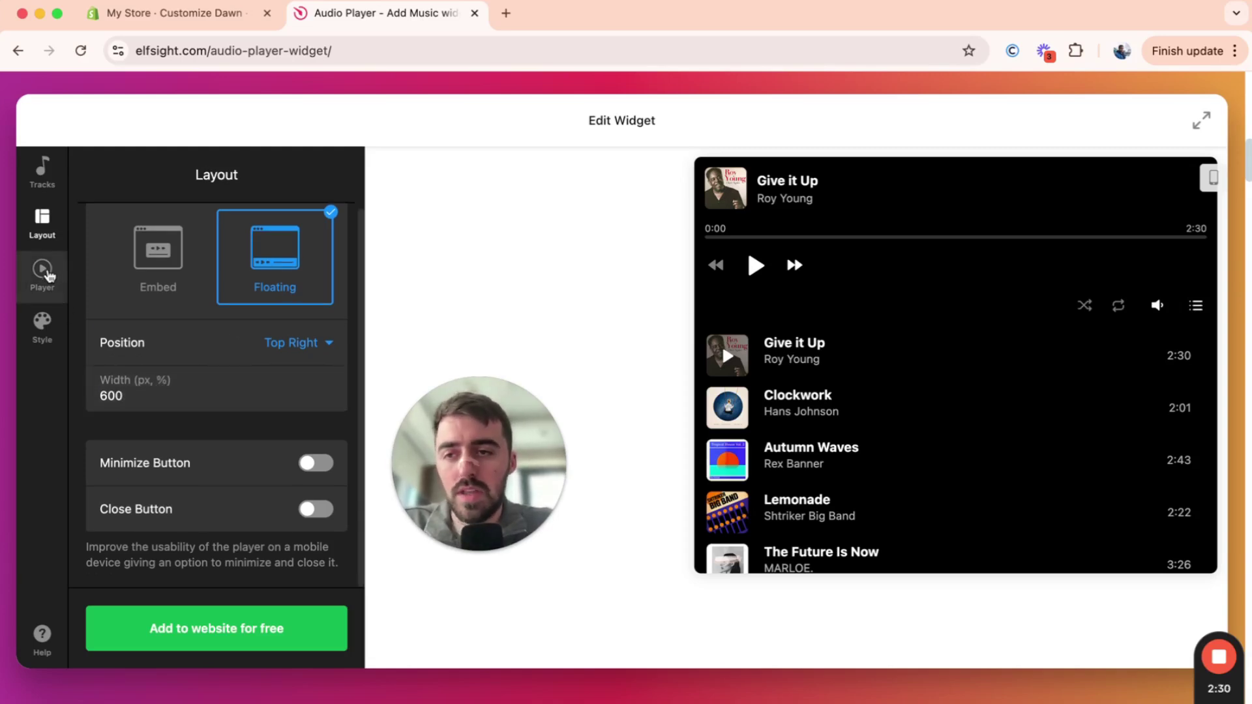
Step: Turn Track Controls off and back on in the Player settings
left_click(42, 273)
scroll(232, 259, "down", 5)
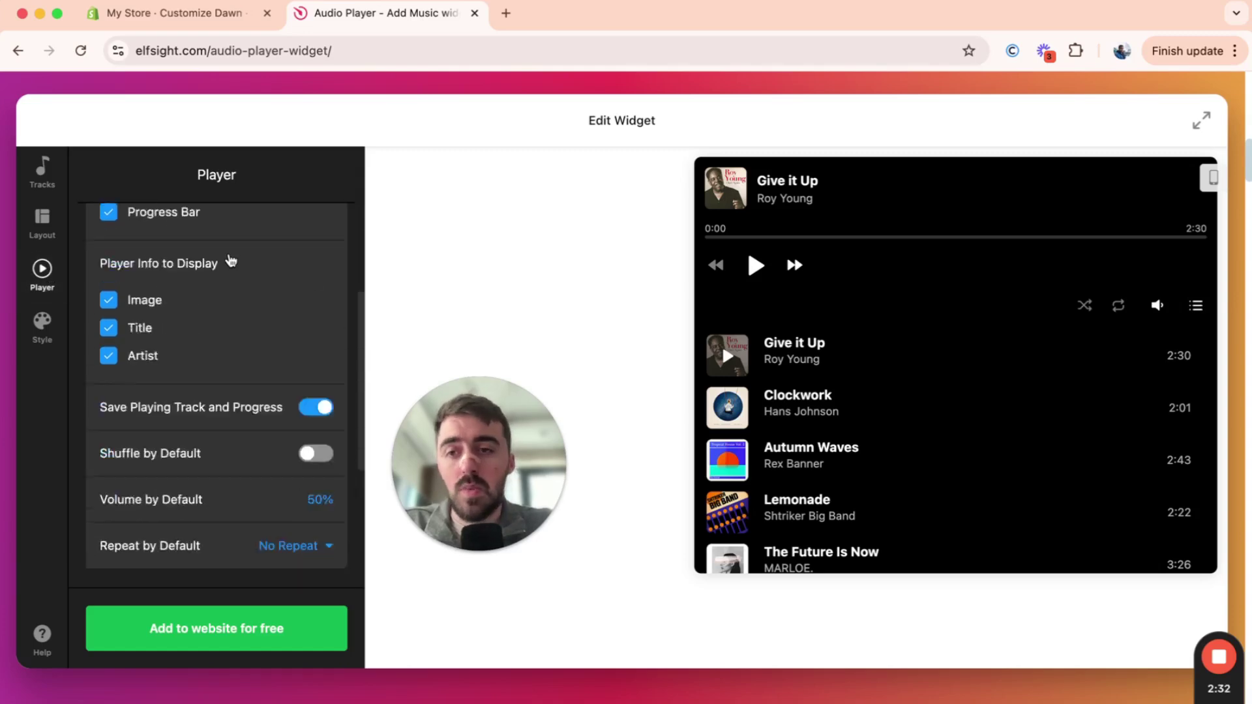
scroll(231, 260, "up", 5)
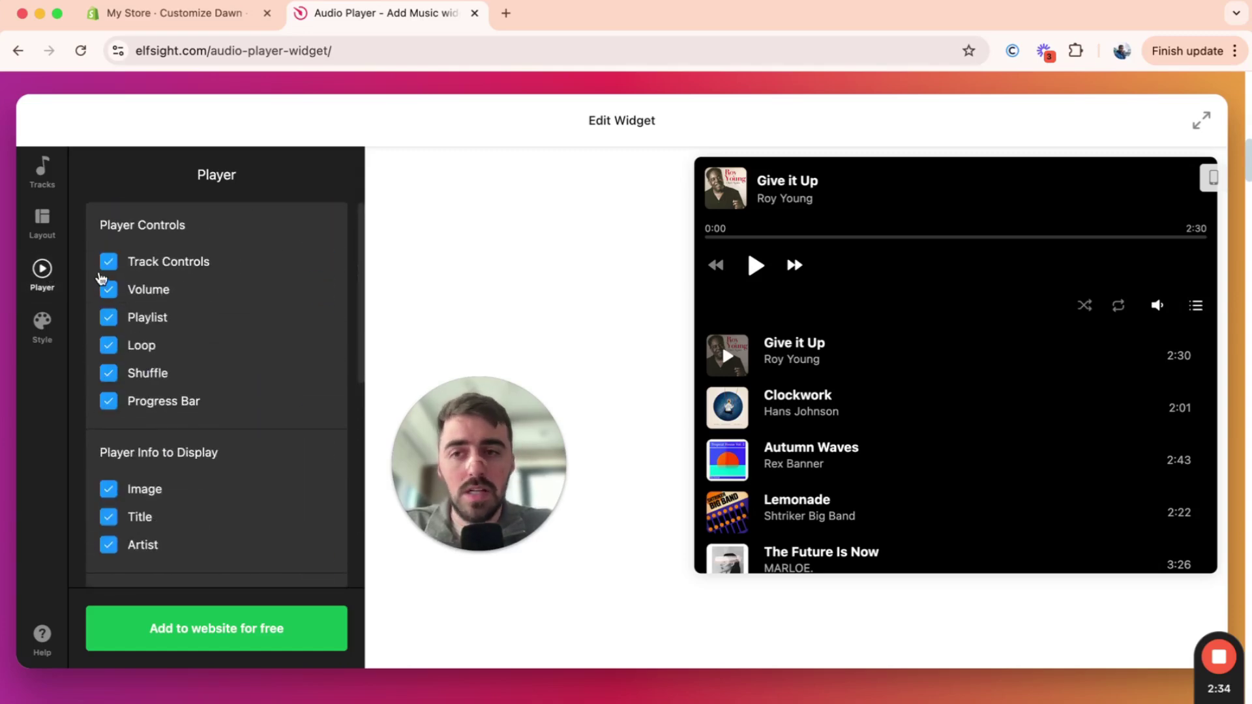
left_click(109, 262)
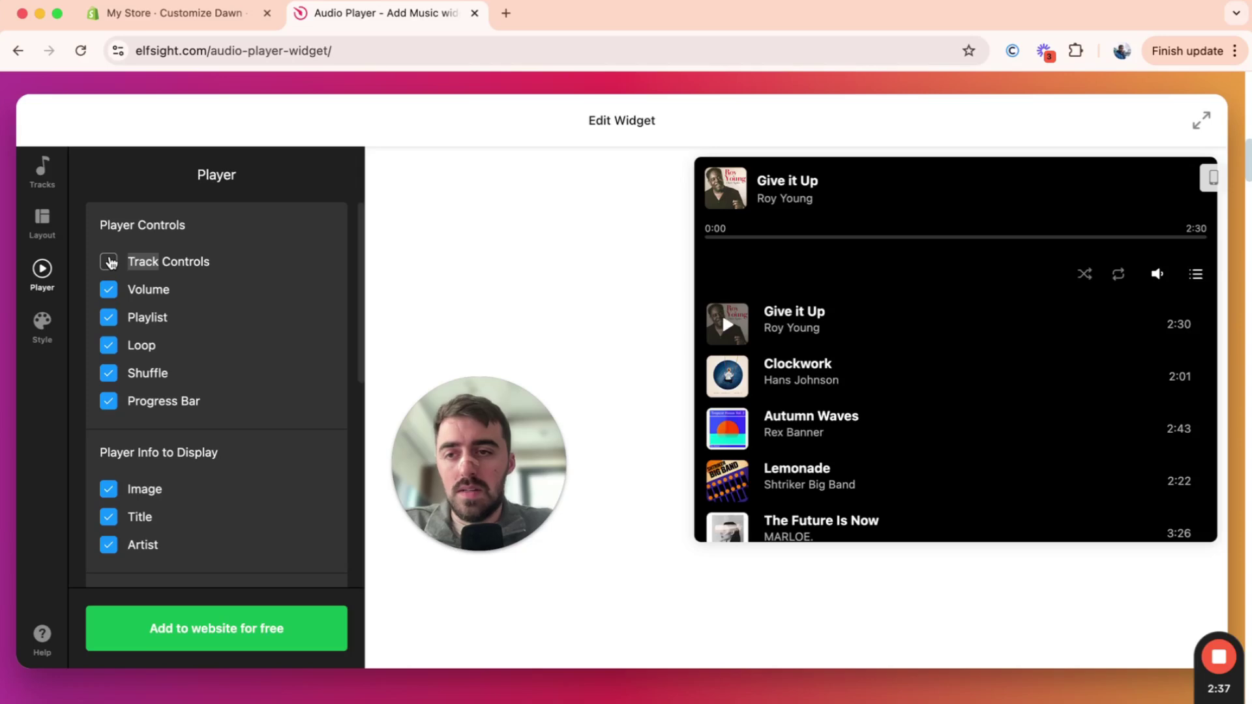
left_click(109, 262)
scroll(258, 271, "down", 10)
scroll(216, 313, "up", 5)
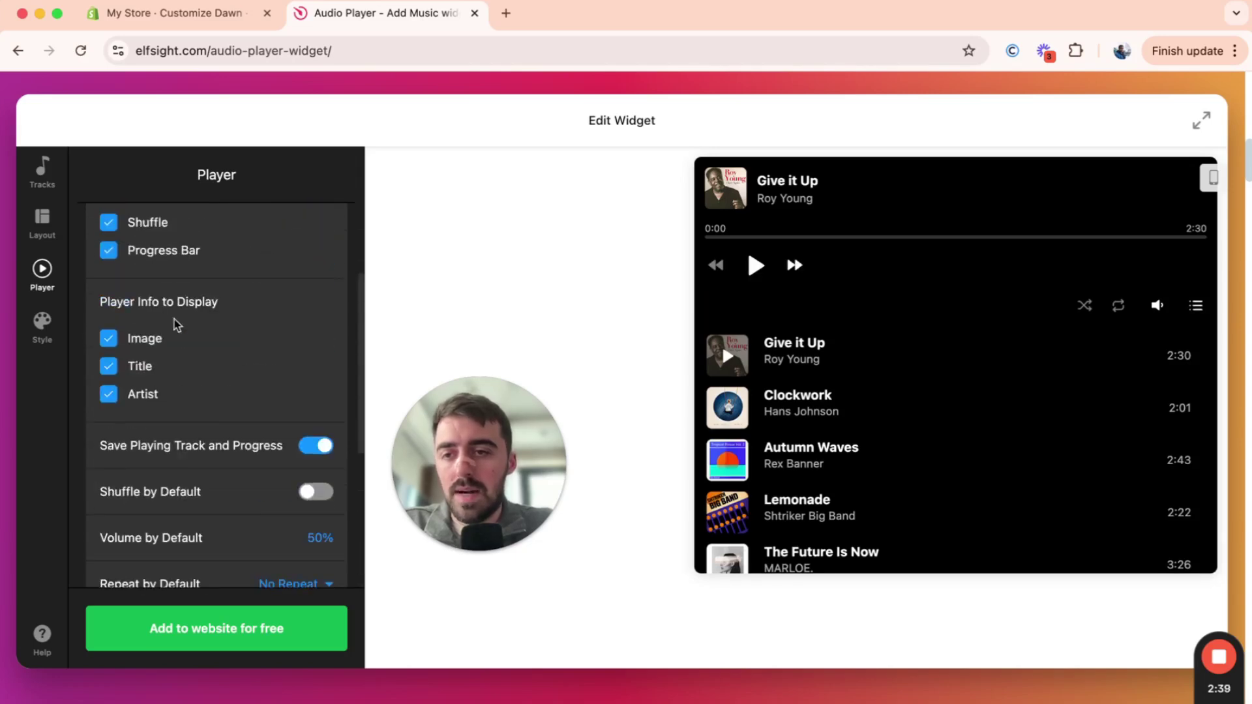
Step: Change the Style accent colour from red to the yellow swatch
left_click(42, 324)
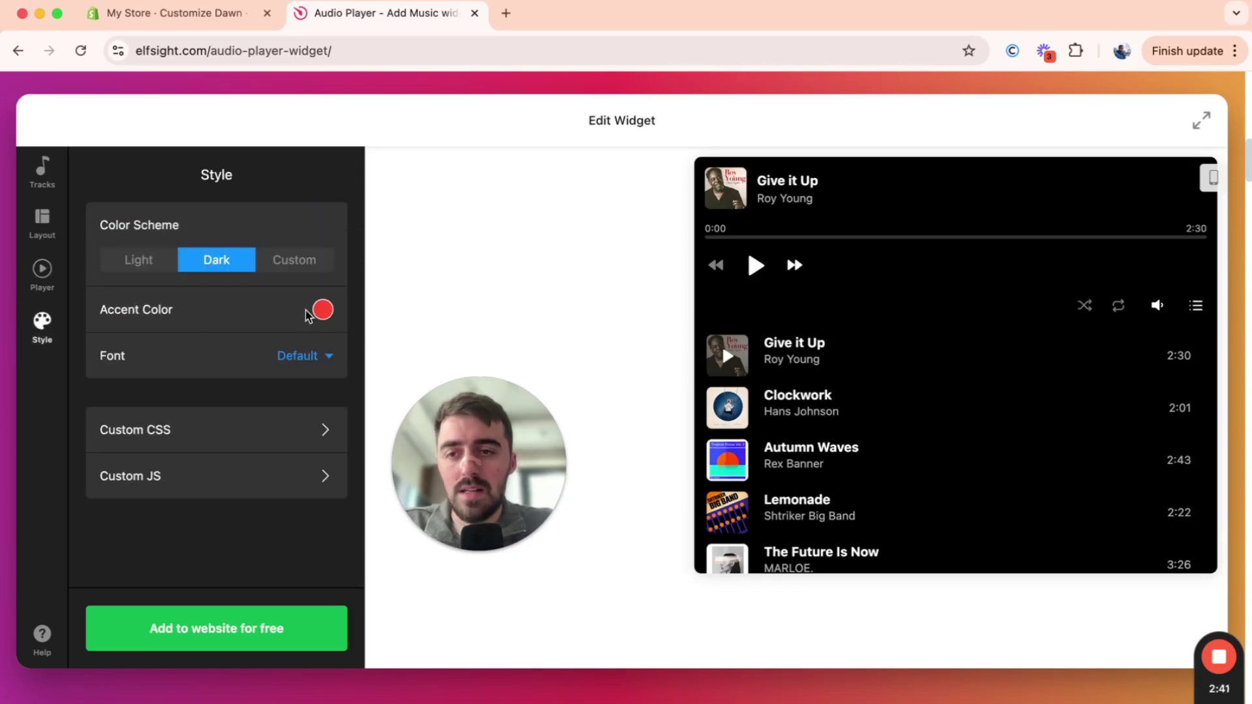
left_click(313, 313)
left_click(261, 475)
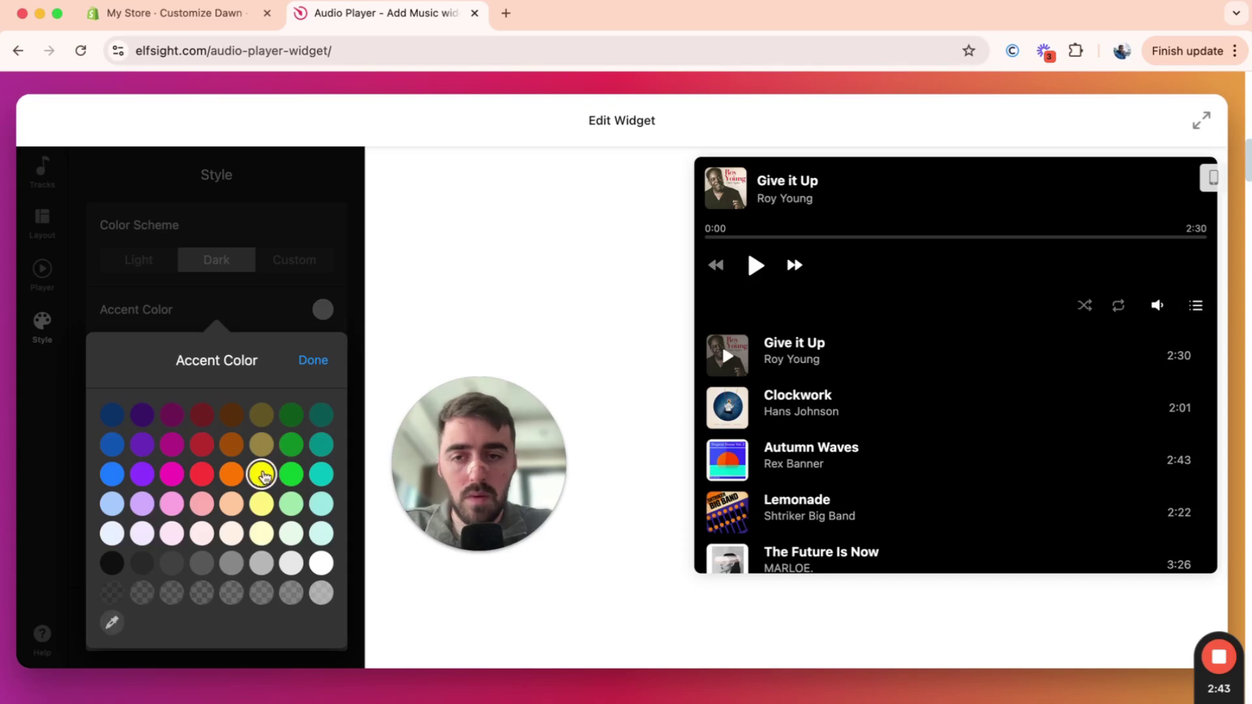
left_click(313, 360)
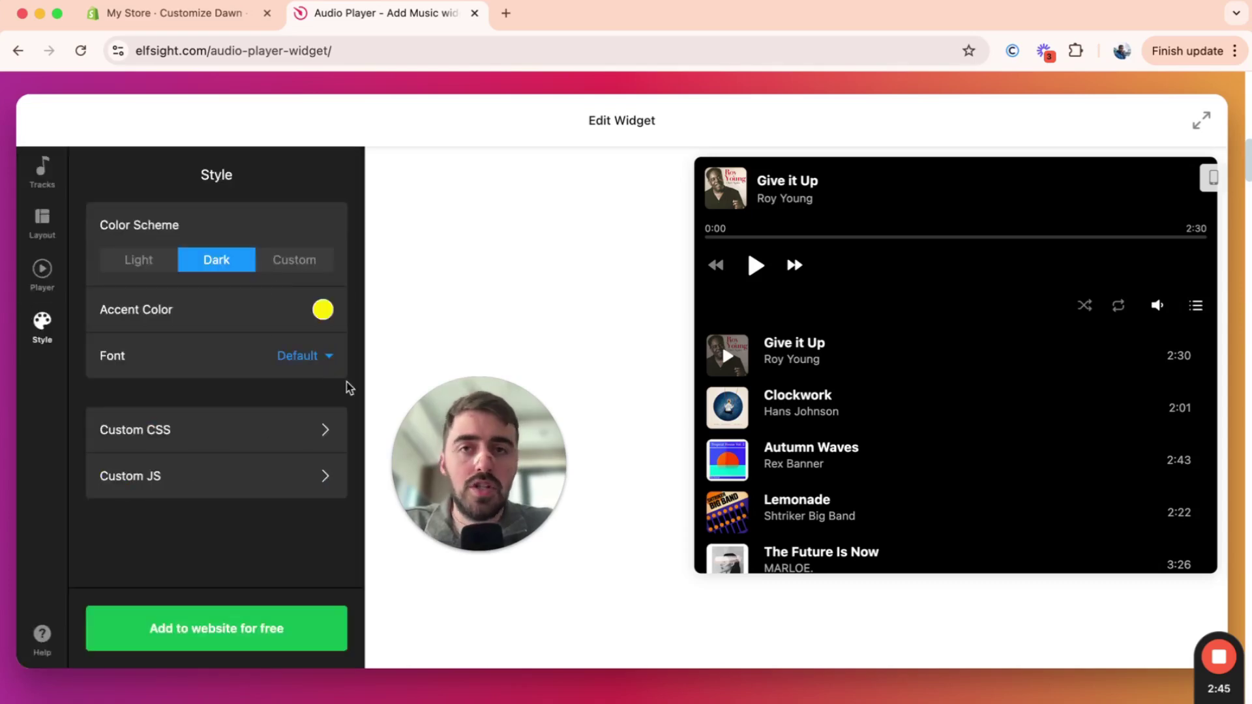
mouse_move(391, 530)
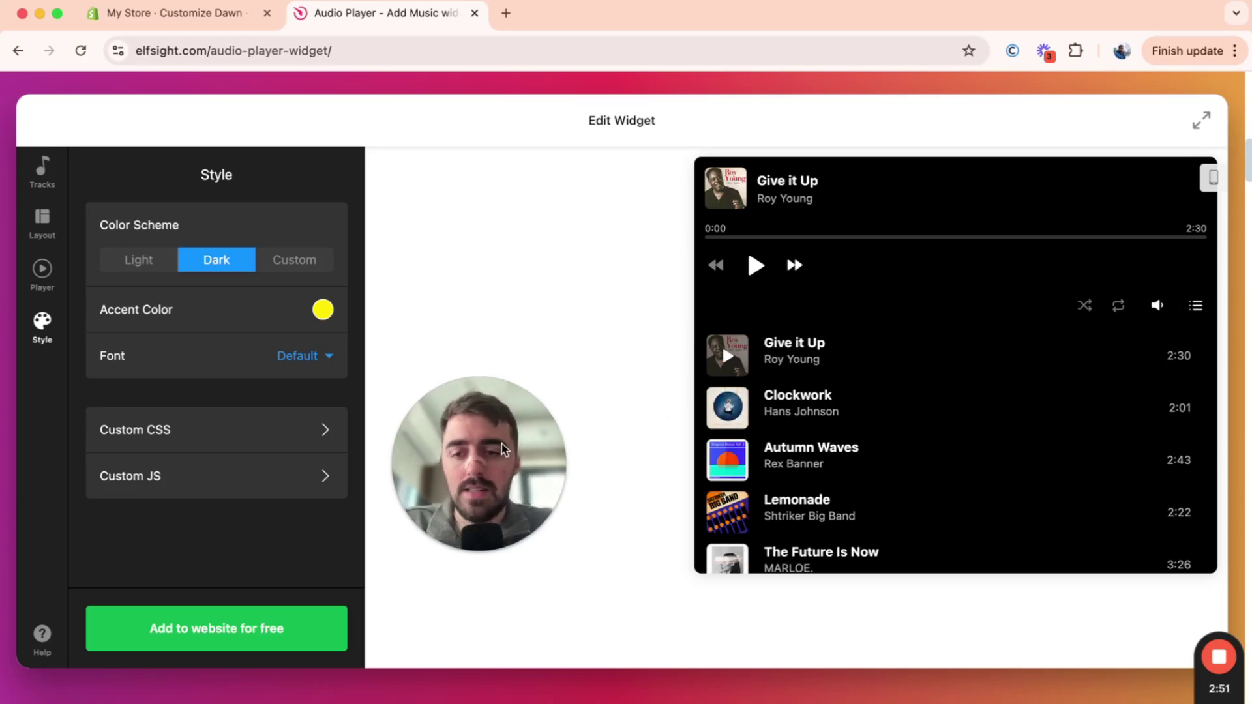
left_click_drag(502, 448, 473, 574)
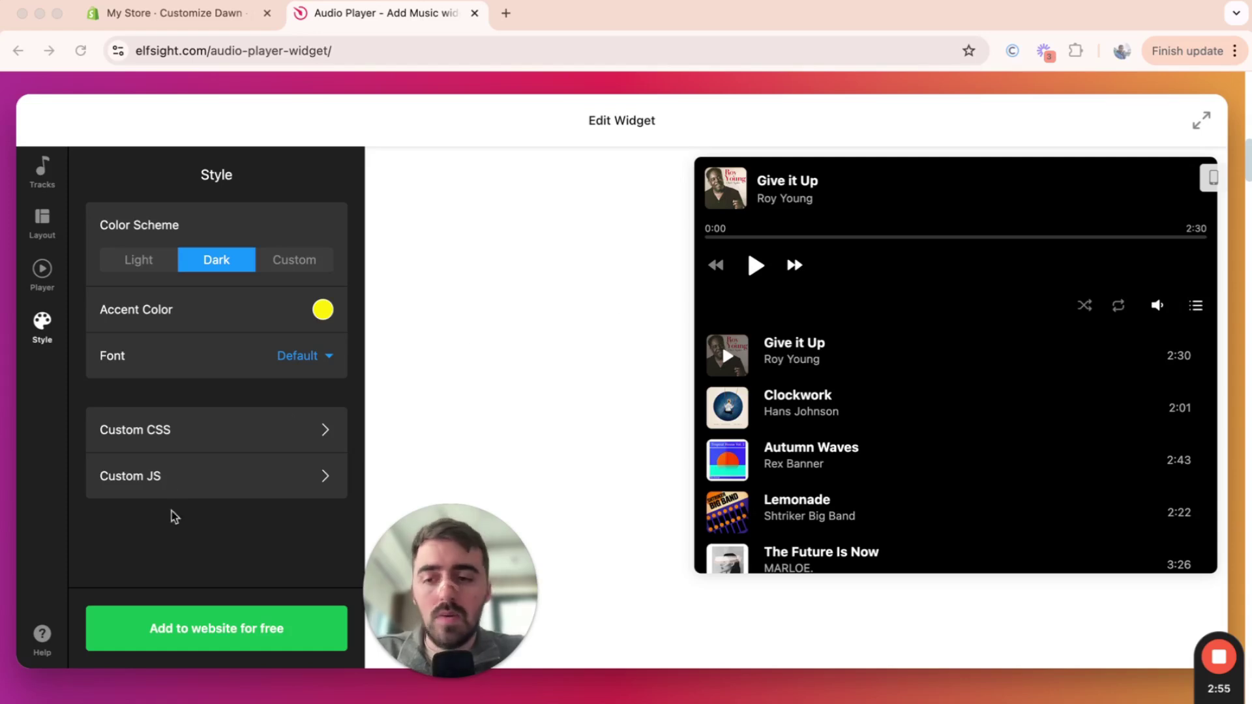
Step: Save the player with 'Add to website for free' and publish it from the Dashboard
left_click(204, 649)
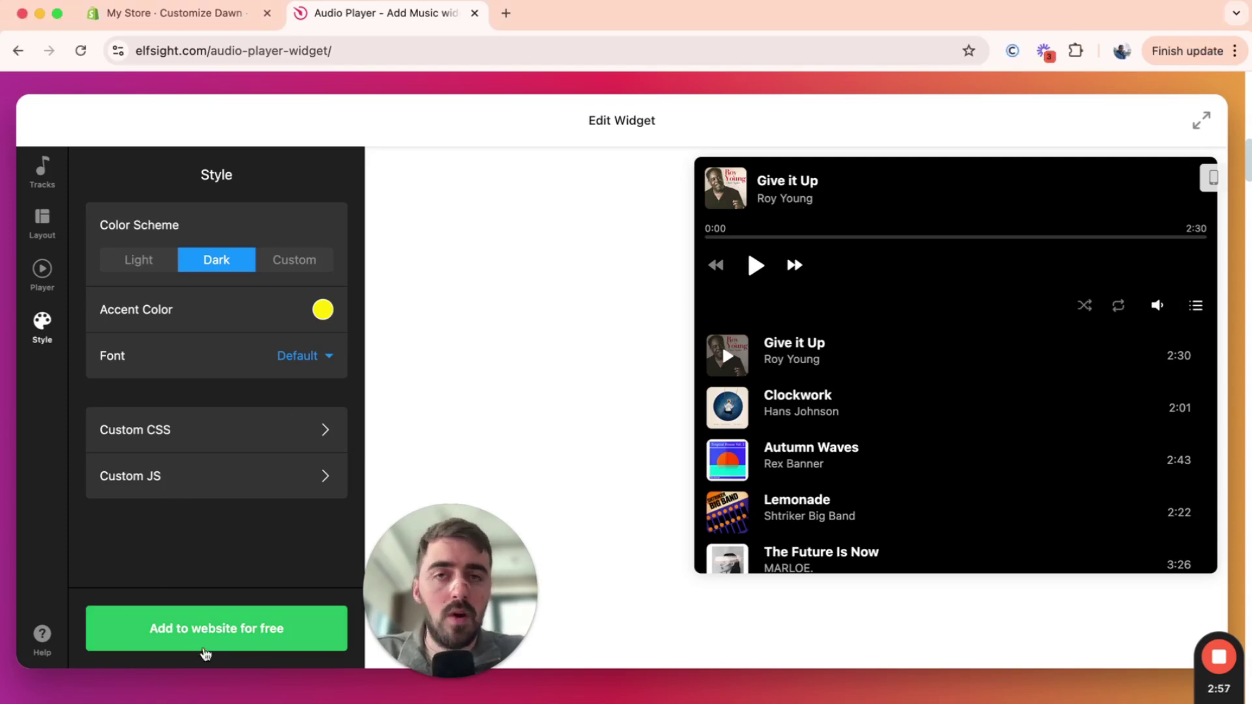
left_click(205, 651)
left_click_drag(456, 656, 115, 698)
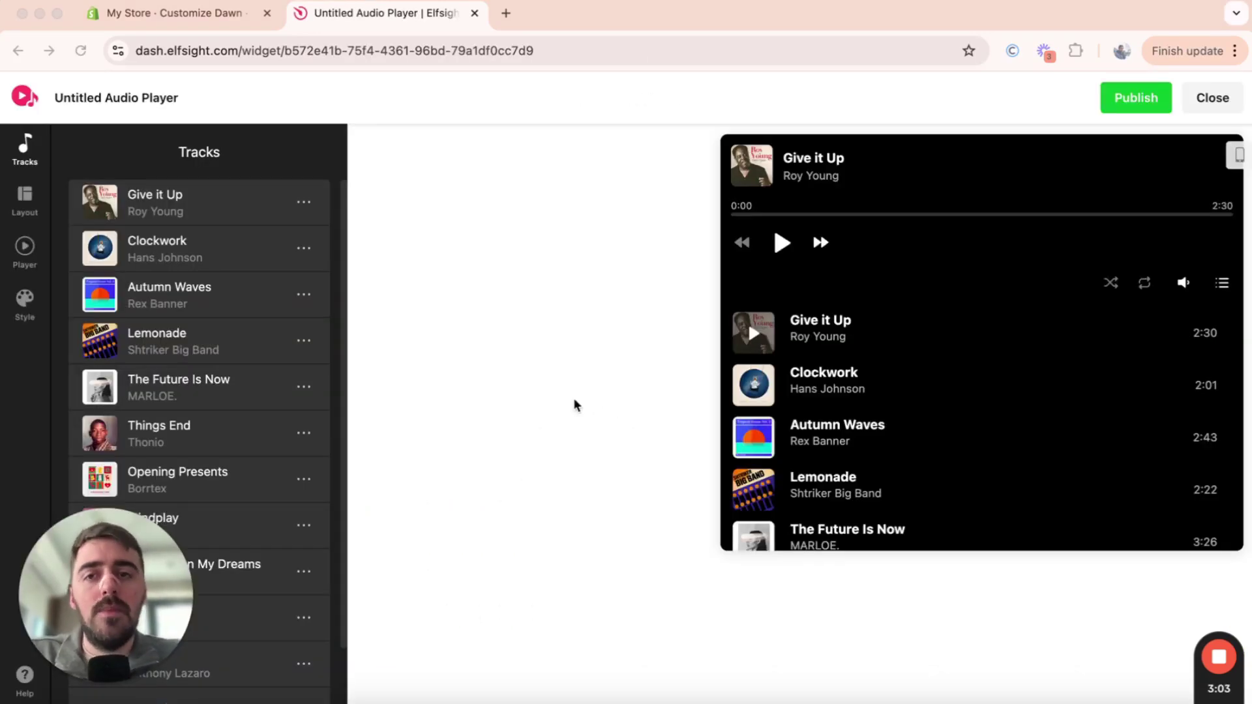
left_click(1153, 97)
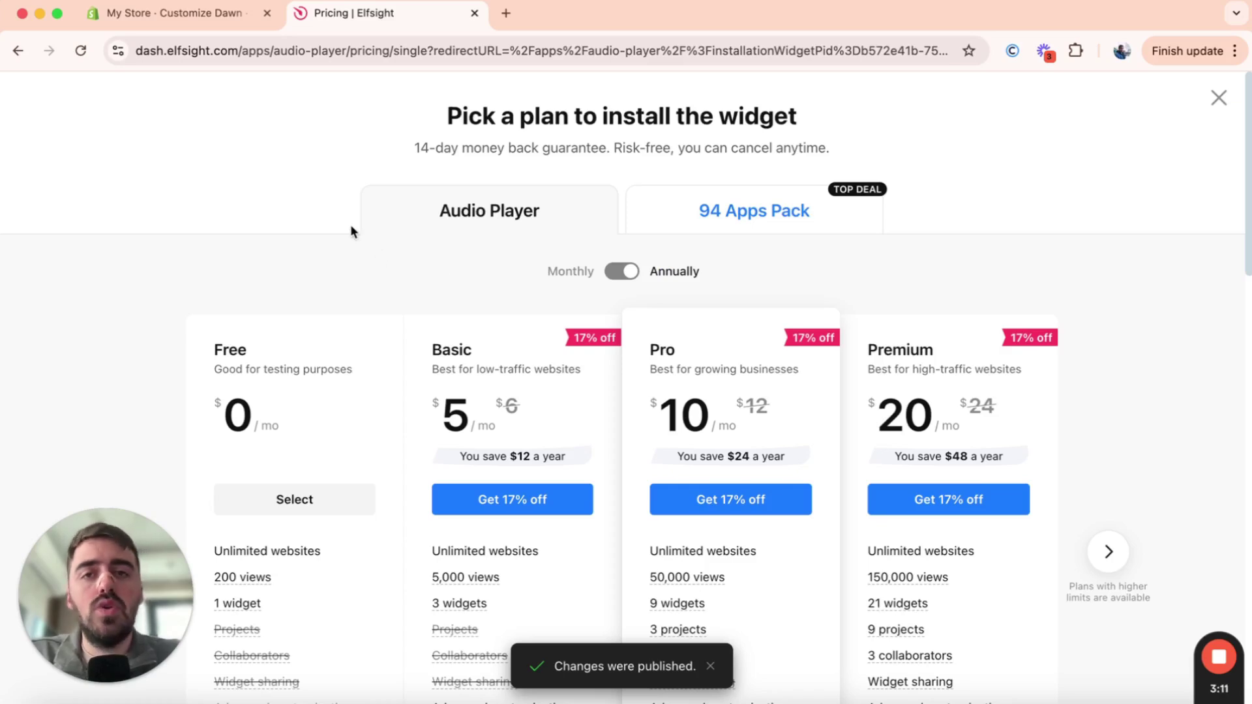
Step: Compare the plans, select the Free plan, and copy the widget's embed code
scroll(351, 227, "down", 5)
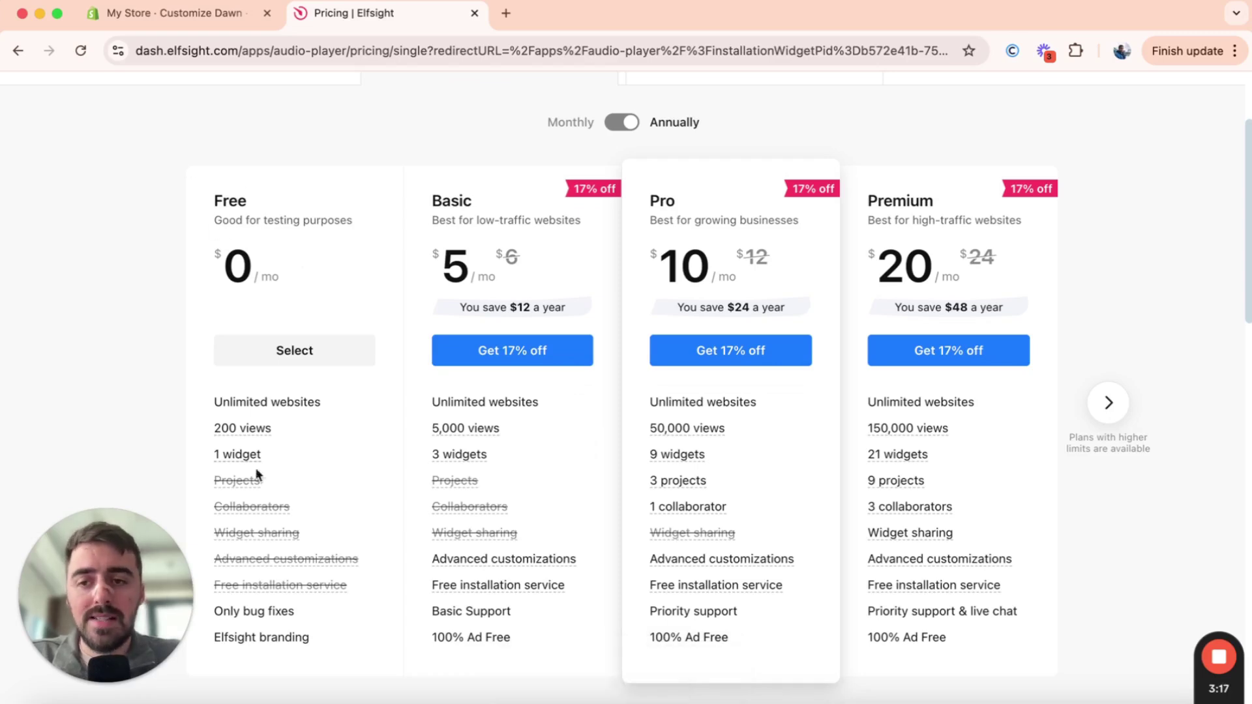
mouse_move(235, 452)
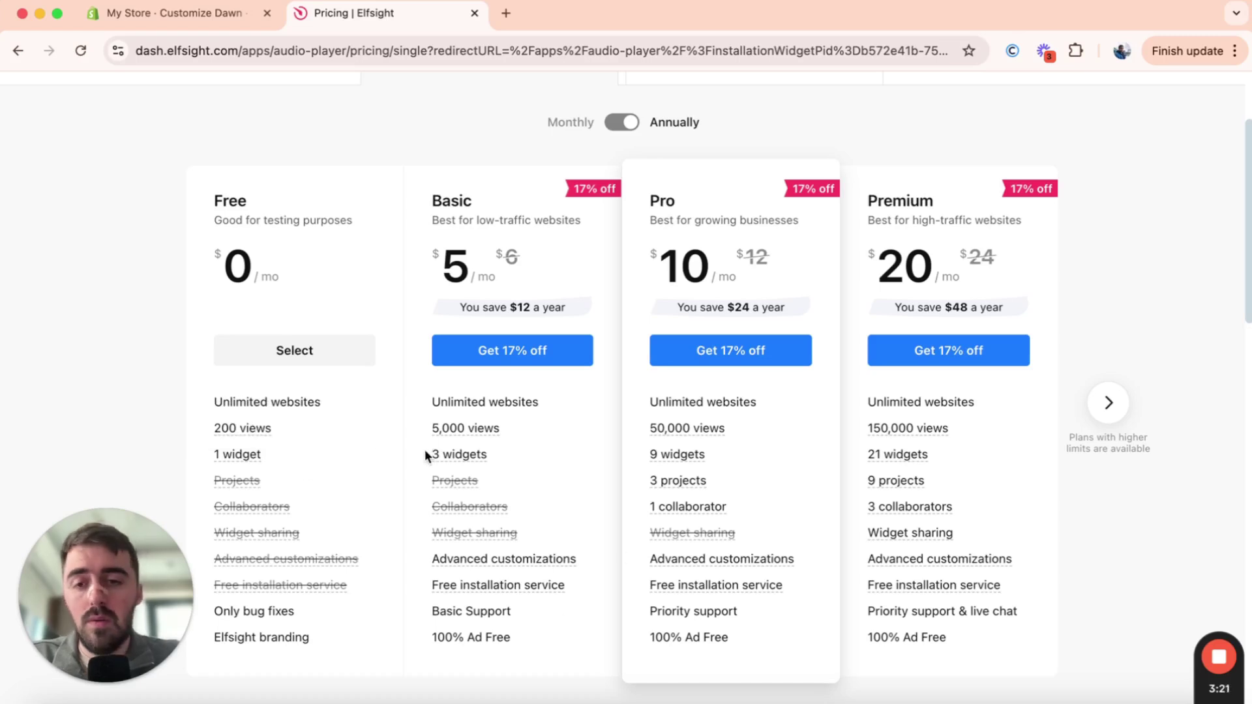
mouse_move(454, 461)
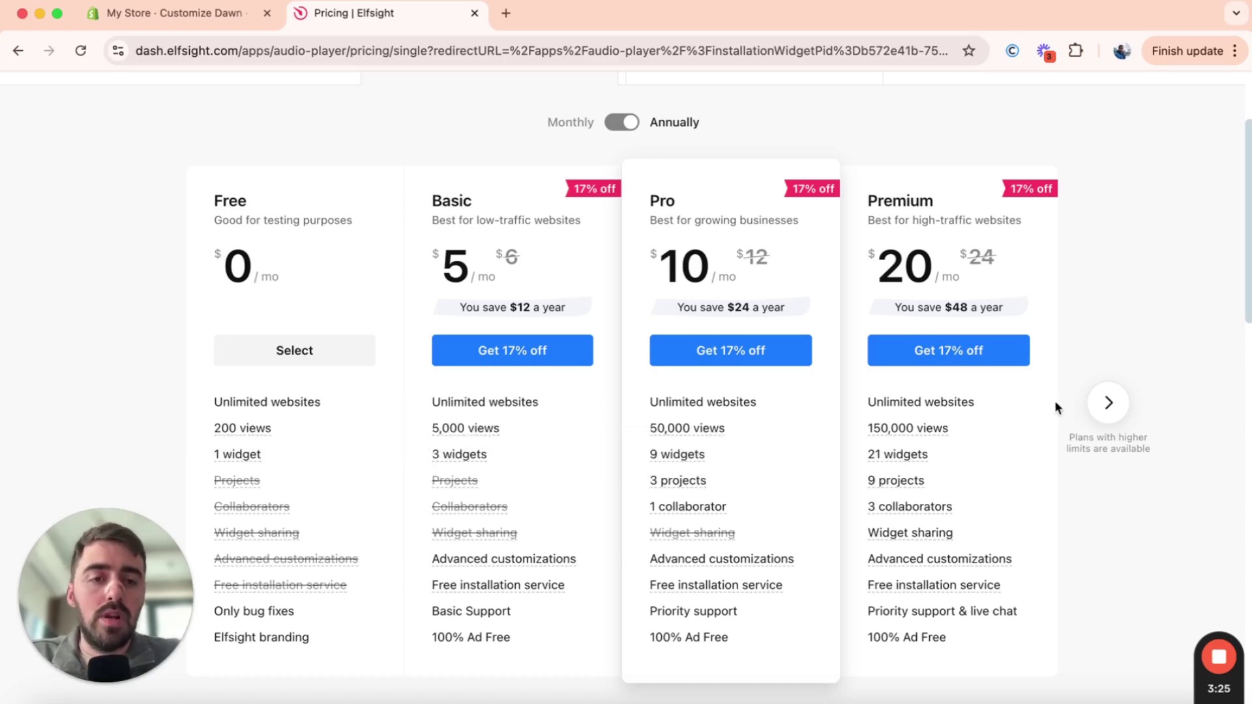
left_click(1110, 410)
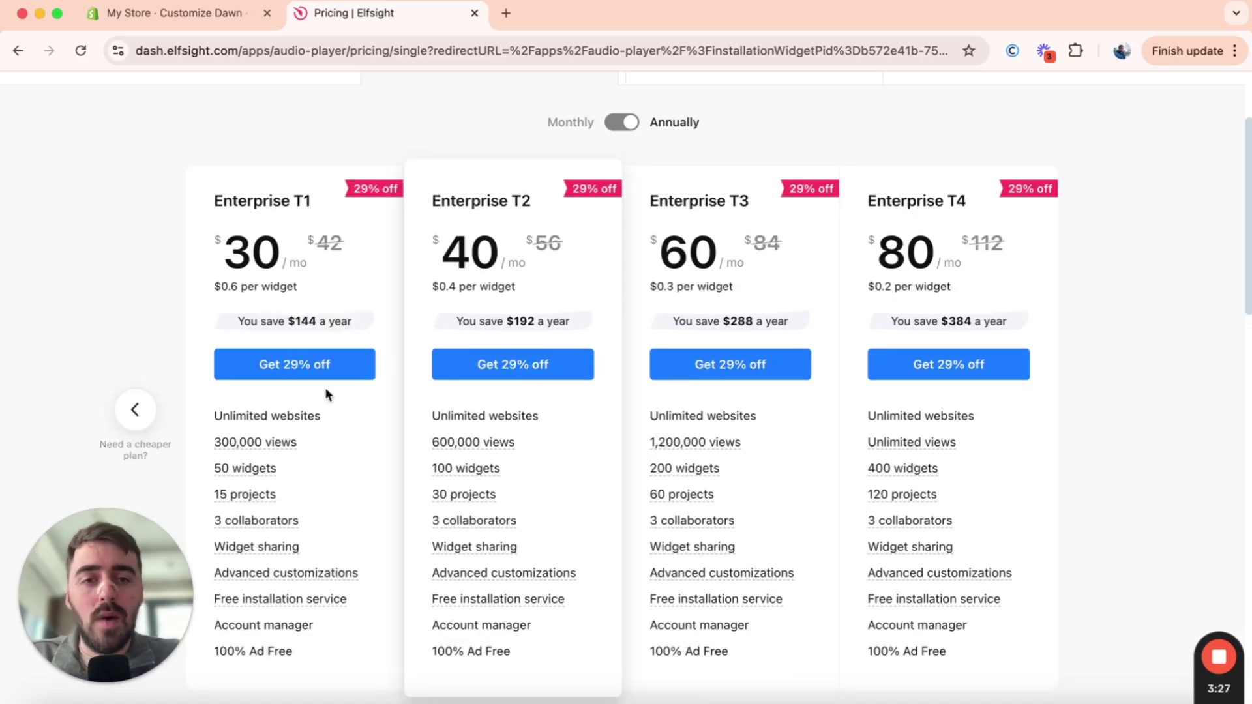
left_click(136, 410)
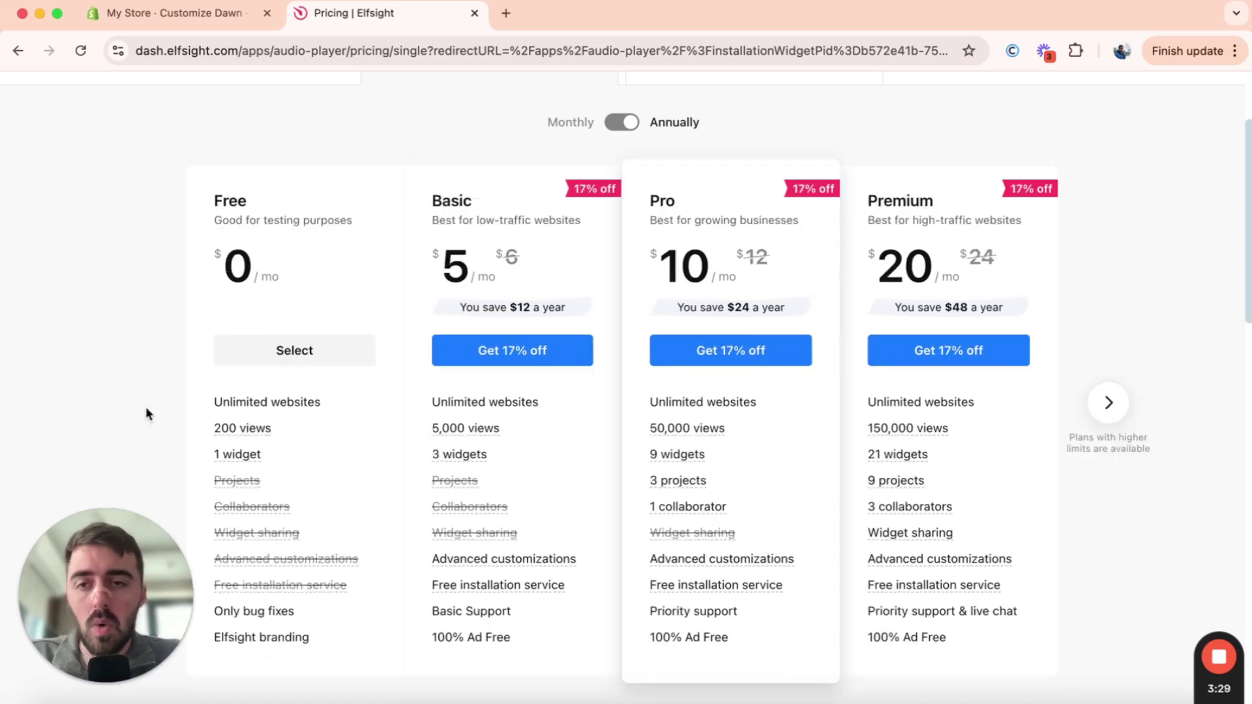
left_click(308, 351)
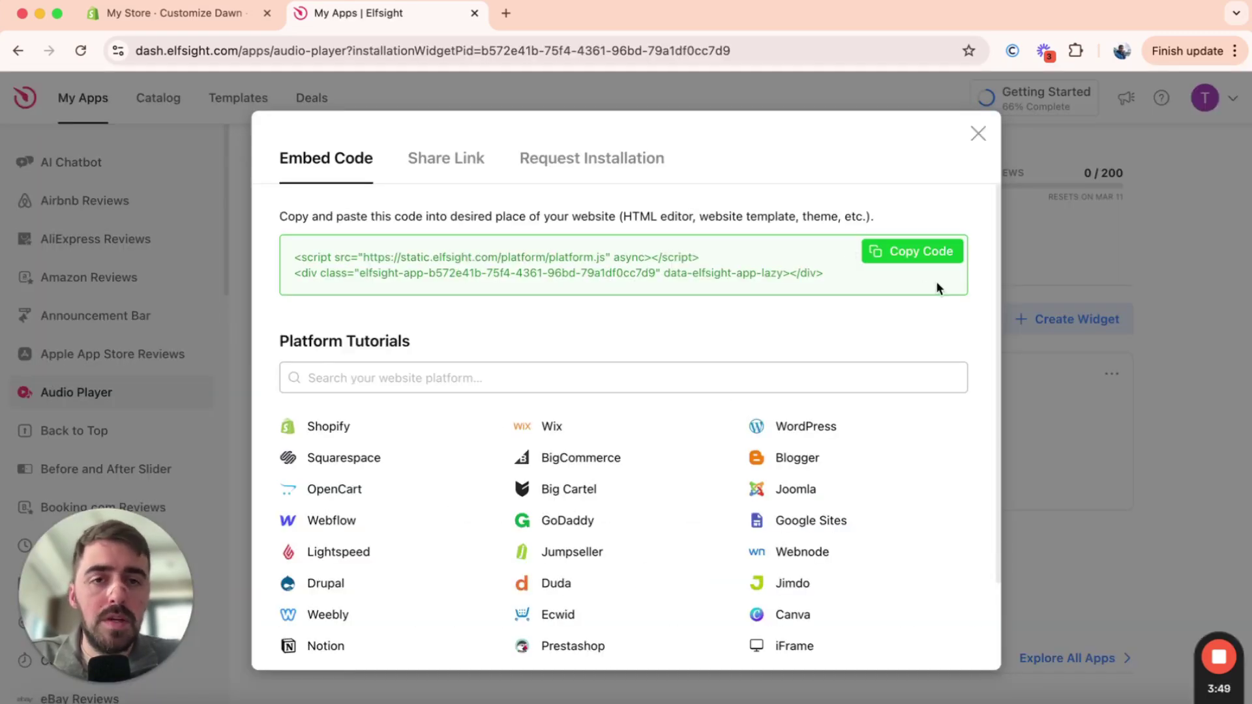
left_click(903, 259)
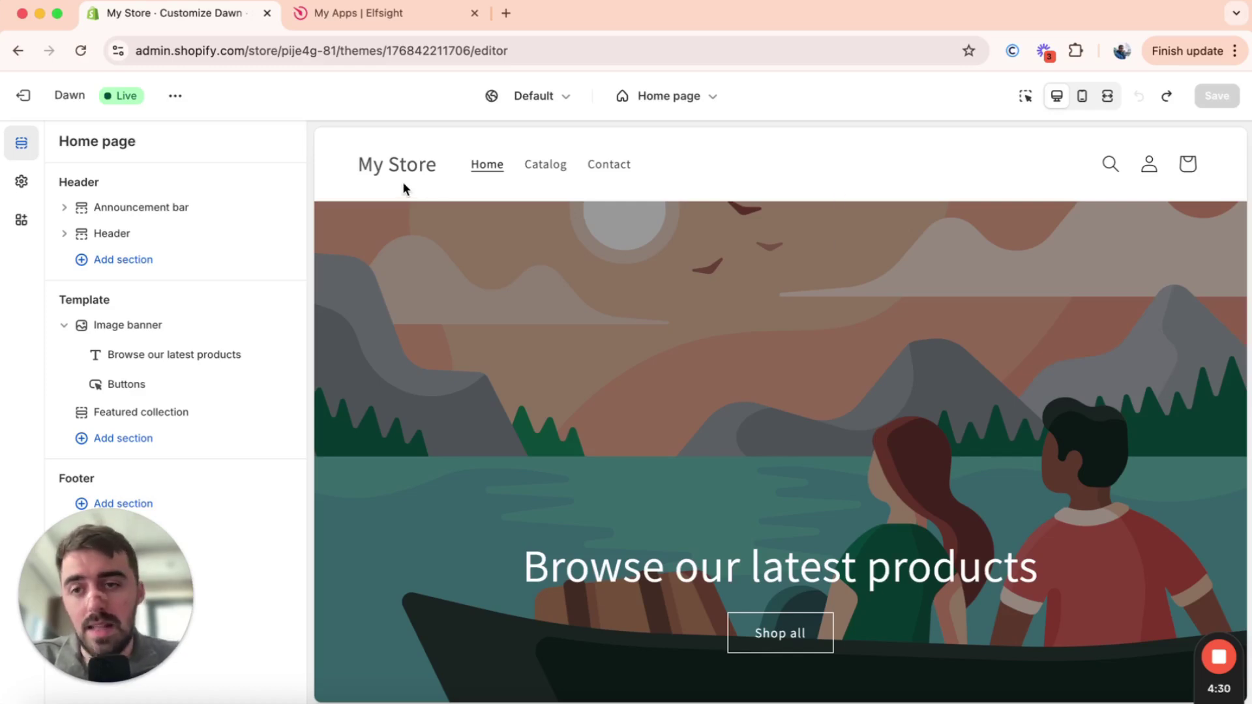
Step: Open the Add section picker under the home page Template and scroll to Custom Liquid
left_click(126, 440)
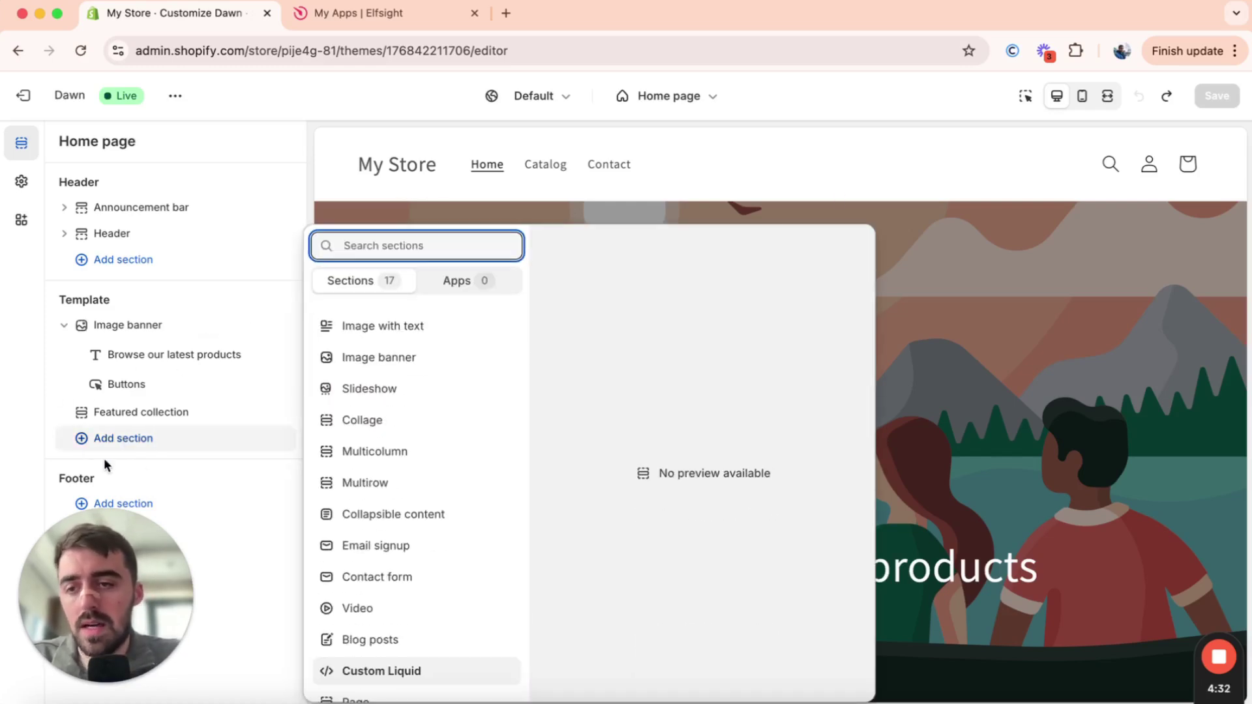
scroll(389, 391, "down", 1)
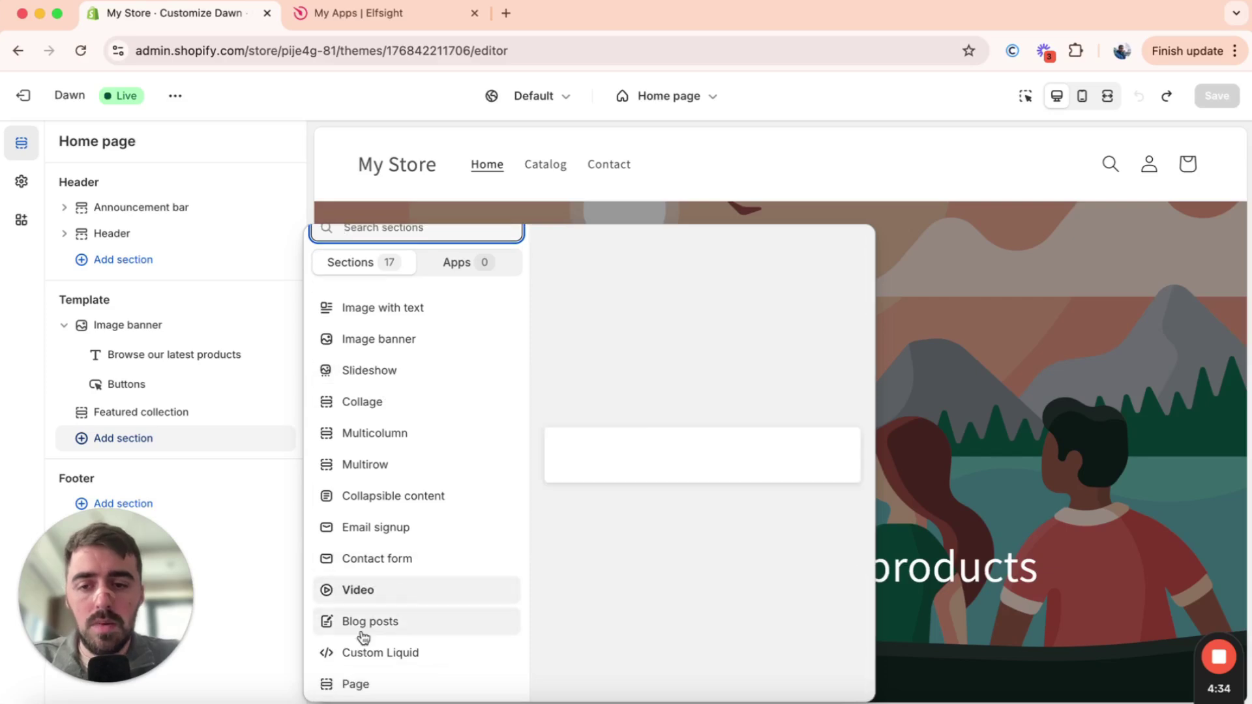
Step: Insert a Custom Liquid section and paste the Elfsight embed code into its Liquid box
left_click(394, 655)
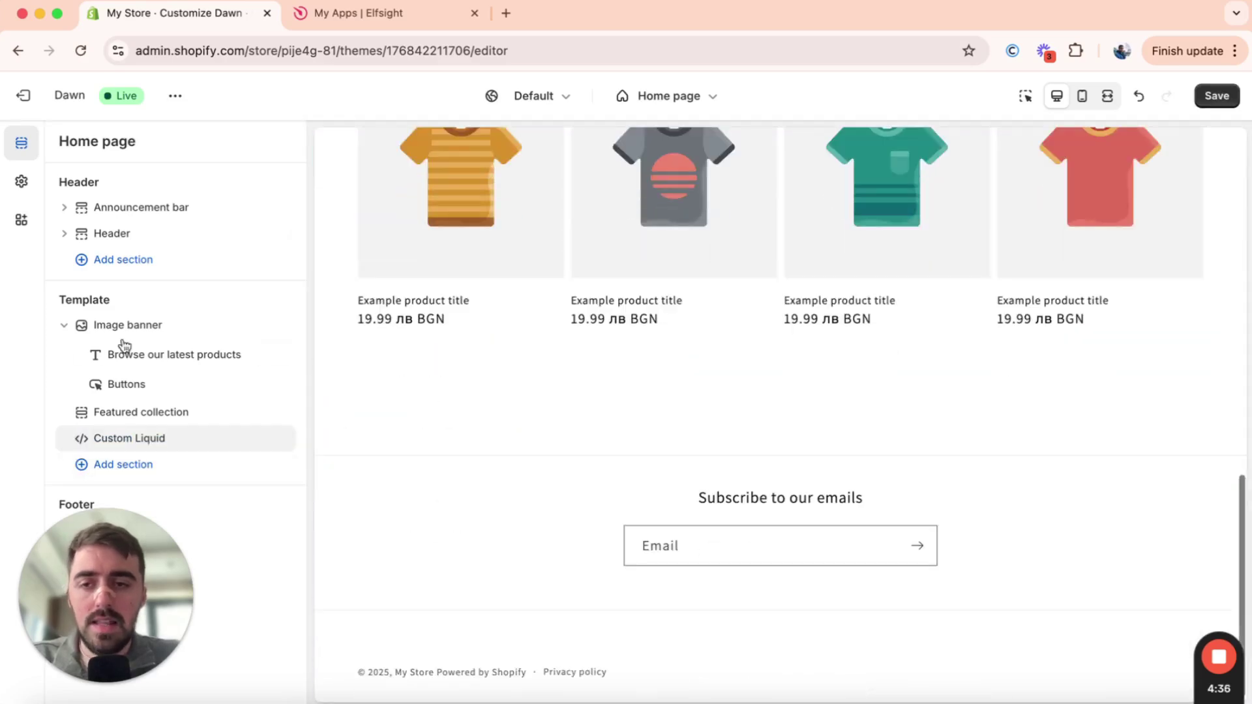
left_click(115, 439)
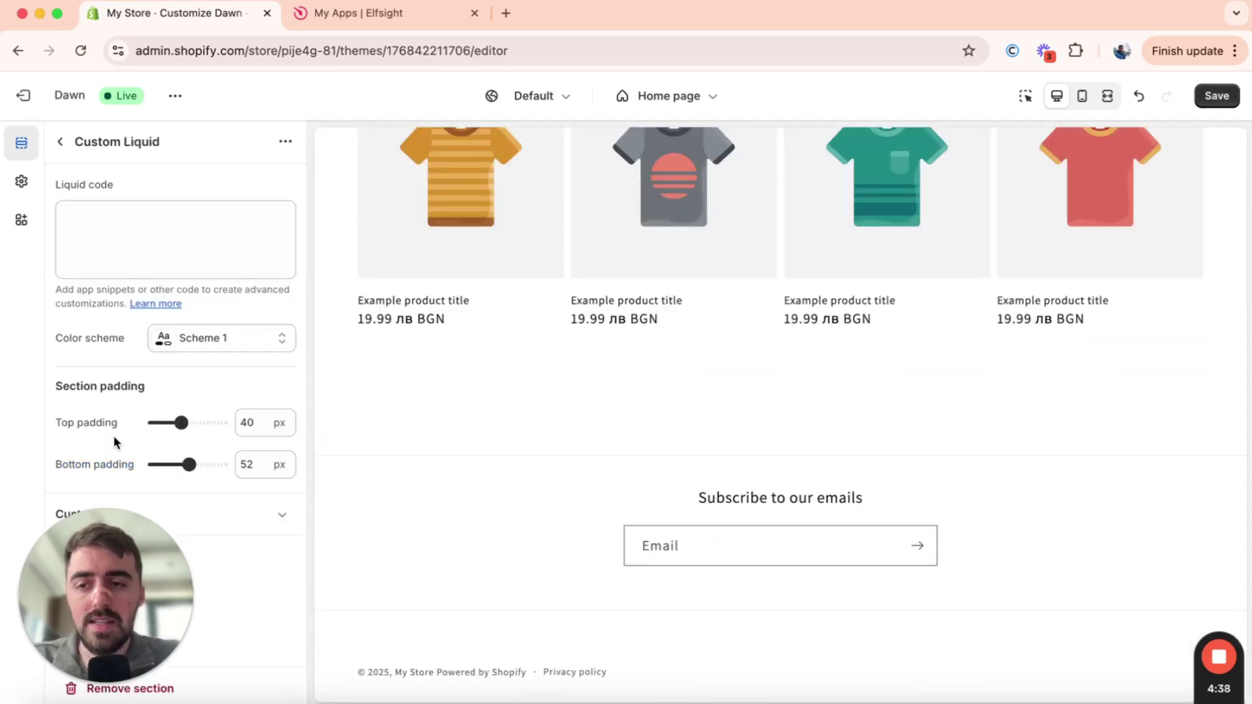
left_click(148, 235)
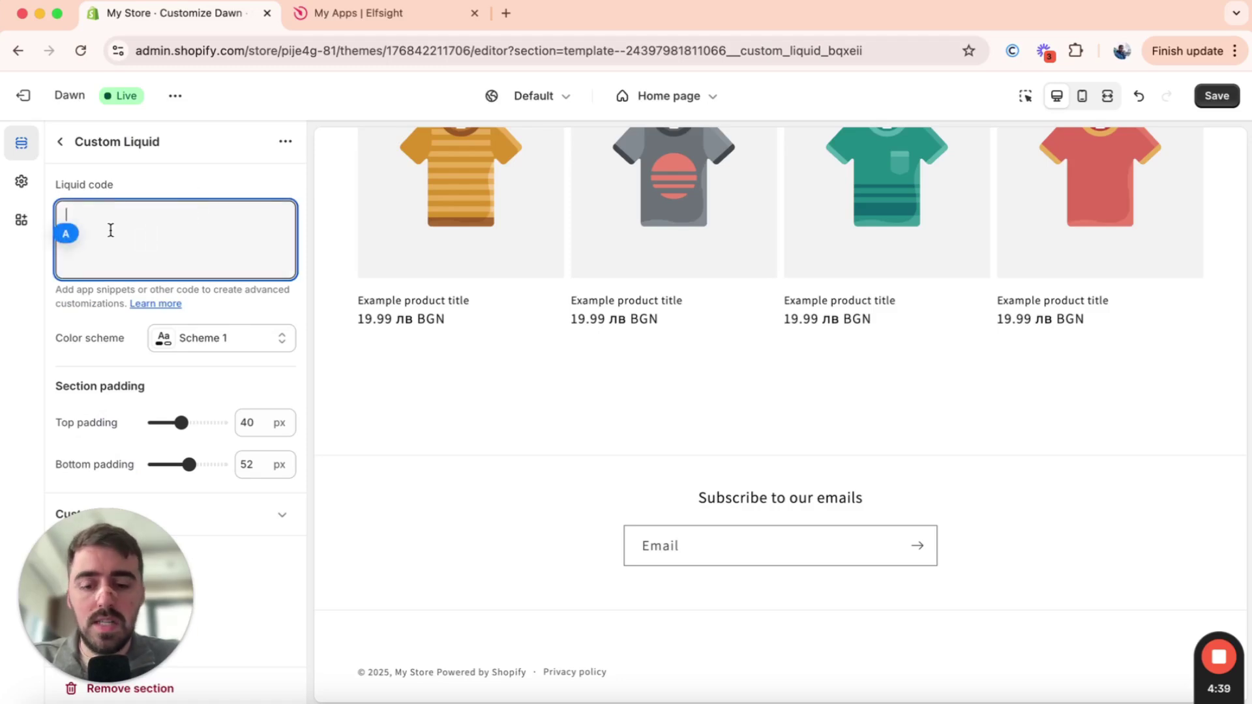
key("super+v")
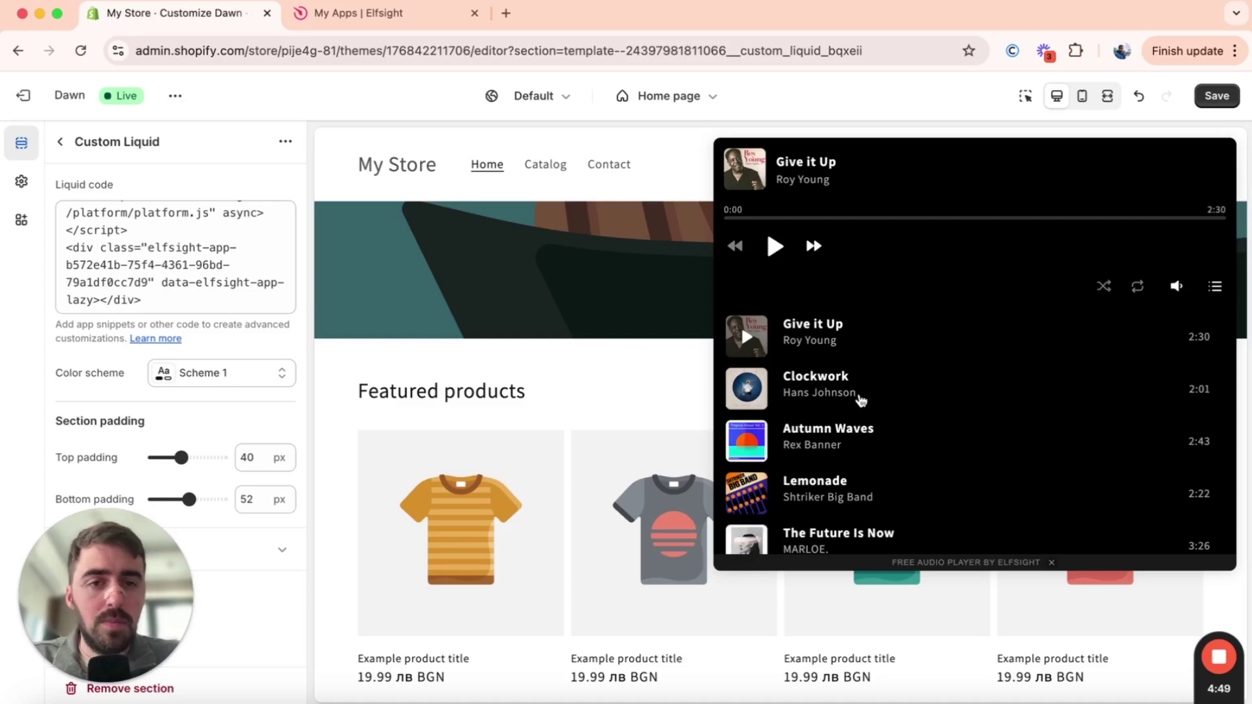
scroll(963, 353, "down", 3)
scroll(963, 352, "down", 3)
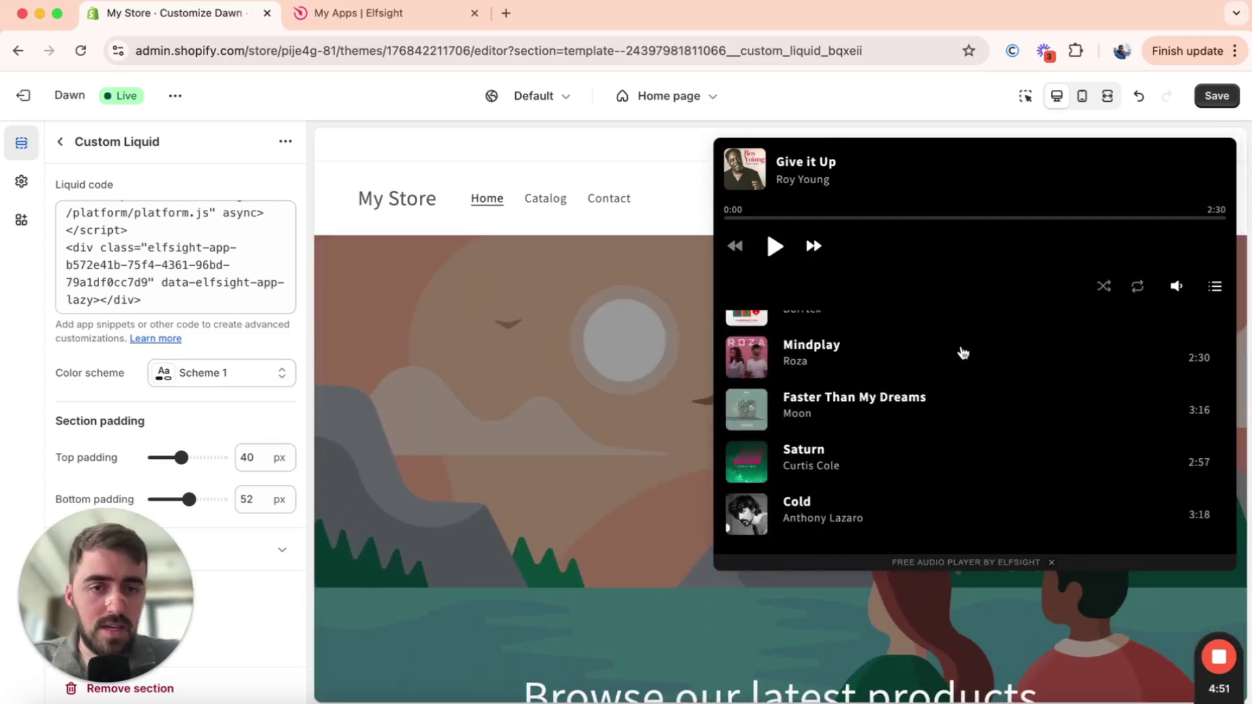
scroll(962, 353, "up", 6)
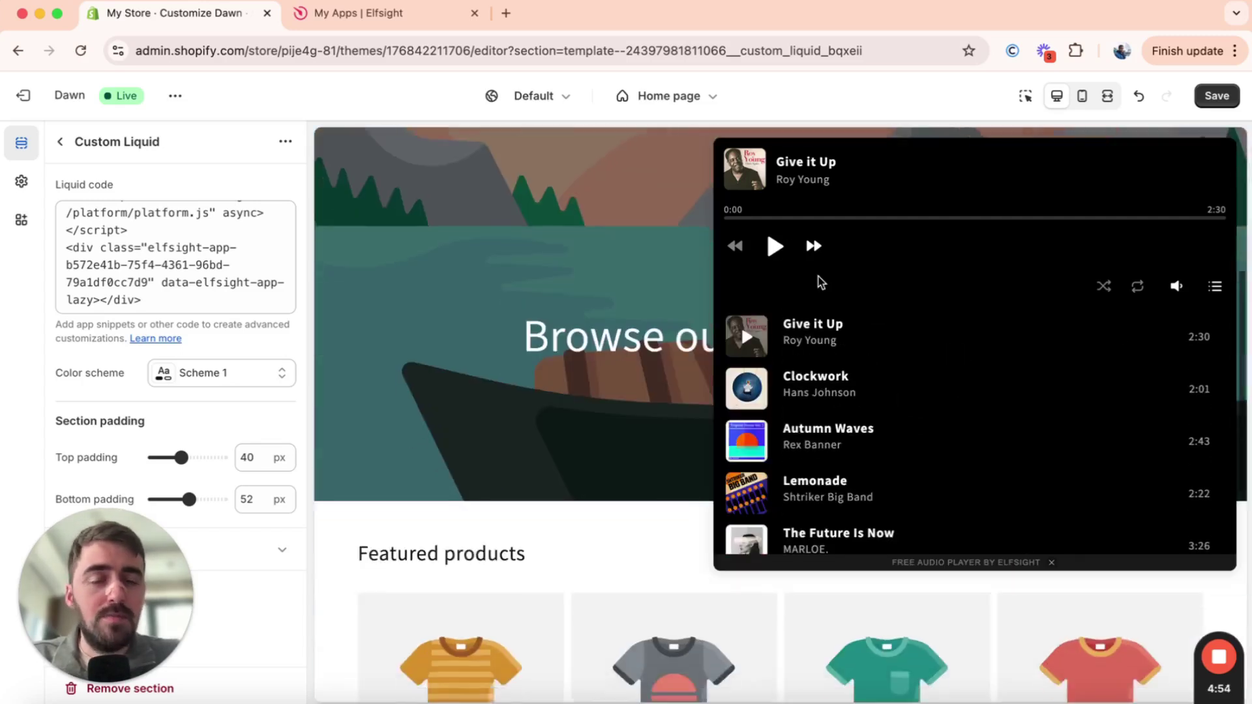